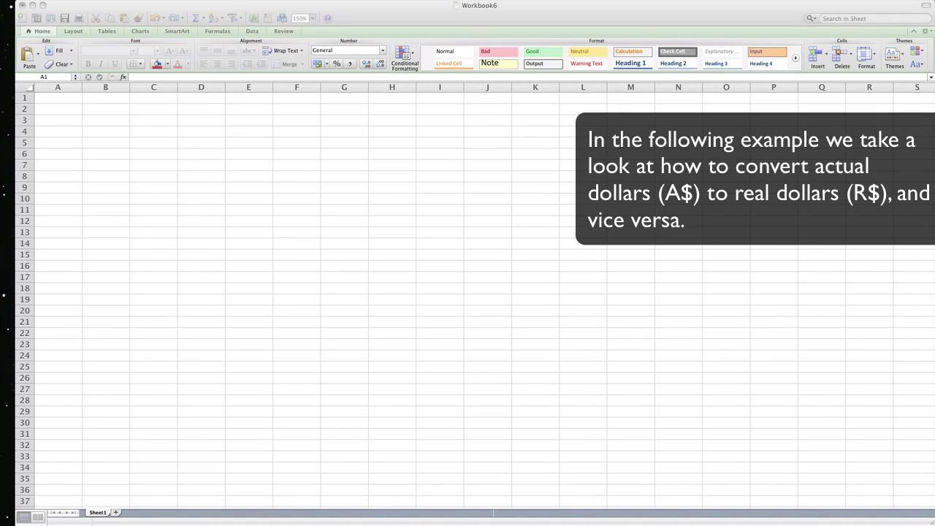
Label A1 'Starting Salary' and A2 'Annual Salary Increase=', widening column A.
{"action": "left_click", "coordinate": [67, 97]}
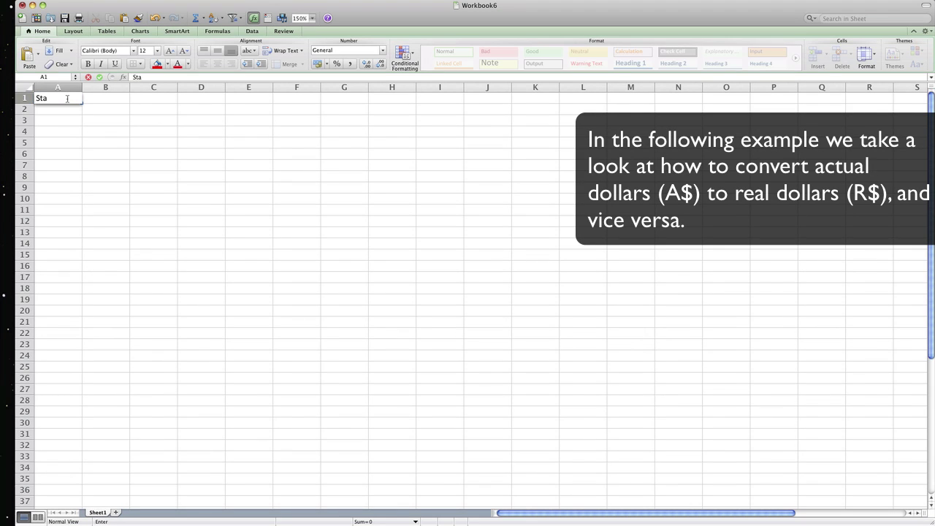
{"action": "type", "text": "Starting Salary"}
{"action": "key", "text": "Tab"}
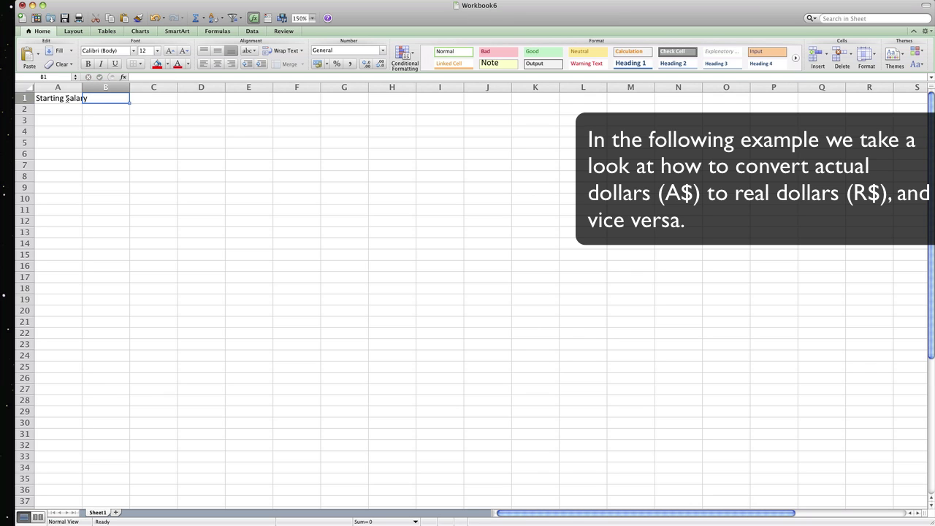
{"action": "left_click_drag", "start_coordinate": [82, 87], "coordinate": [92, 87]}
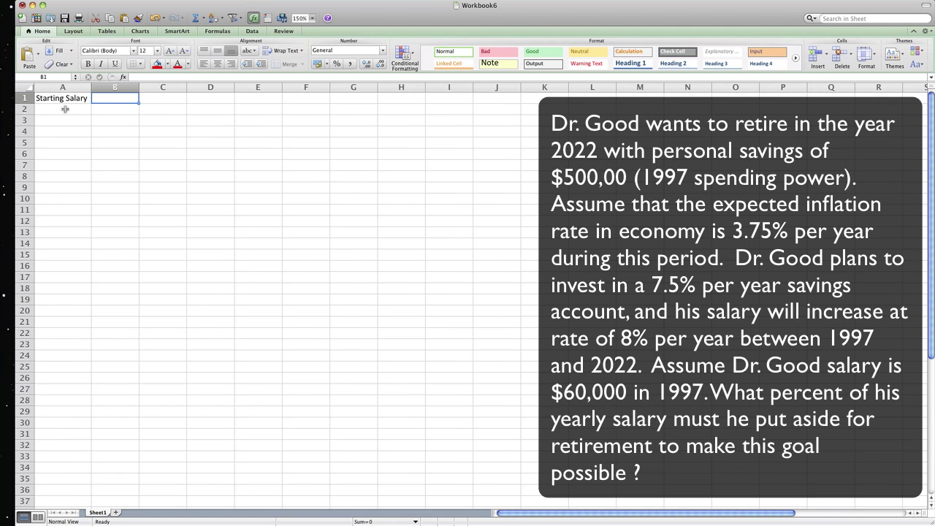
{"action": "left_click", "coordinate": [65, 109]}
{"action": "type", "text": "Annu"}
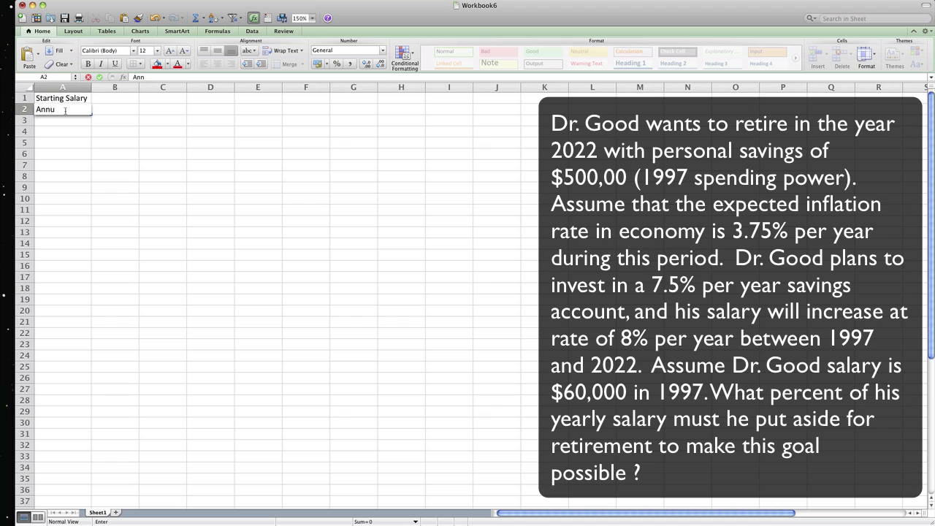
{"action": "type", "text": "al Salary Inc"}
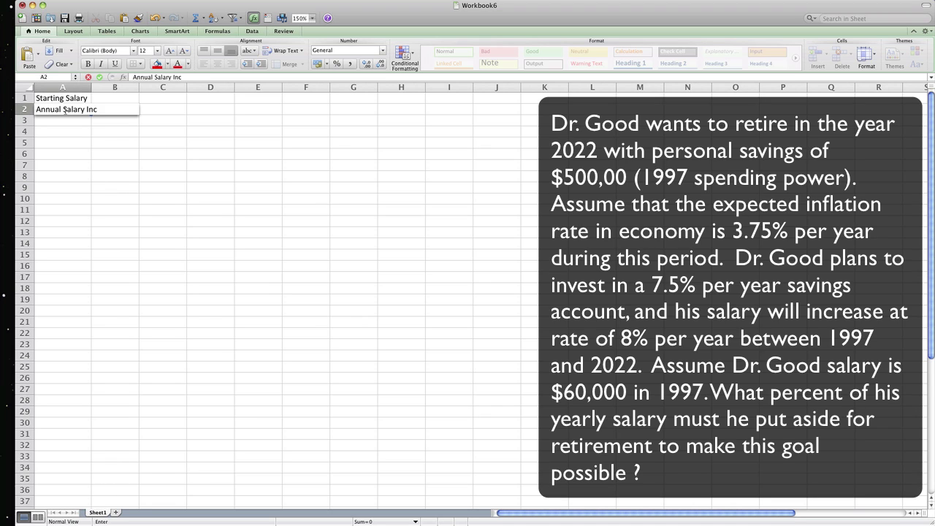
{"action": "type", "text": "rease"}
{"action": "type", "text": "="}
{"action": "key", "text": "Return"}
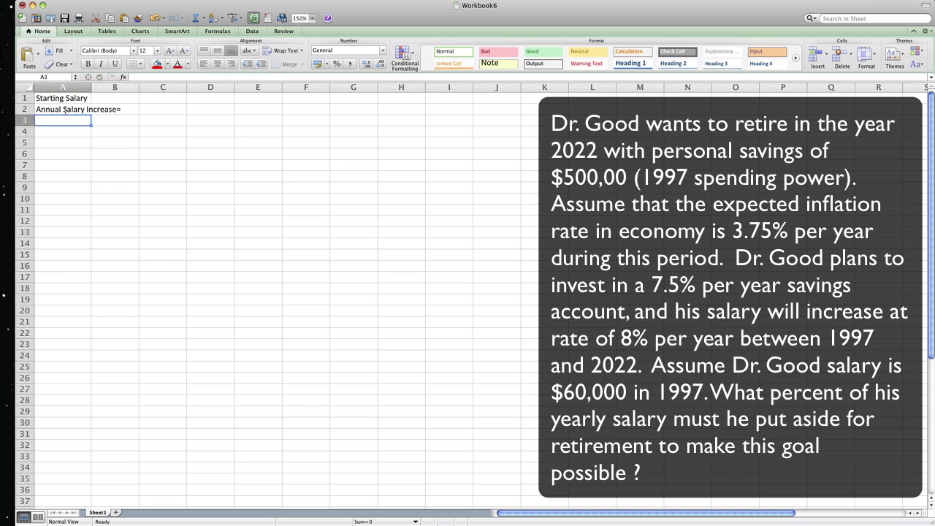
Enter the label 'Savings Interest Rate=' in A3, correcting the typo.
{"action": "type", "text": "Savin"}
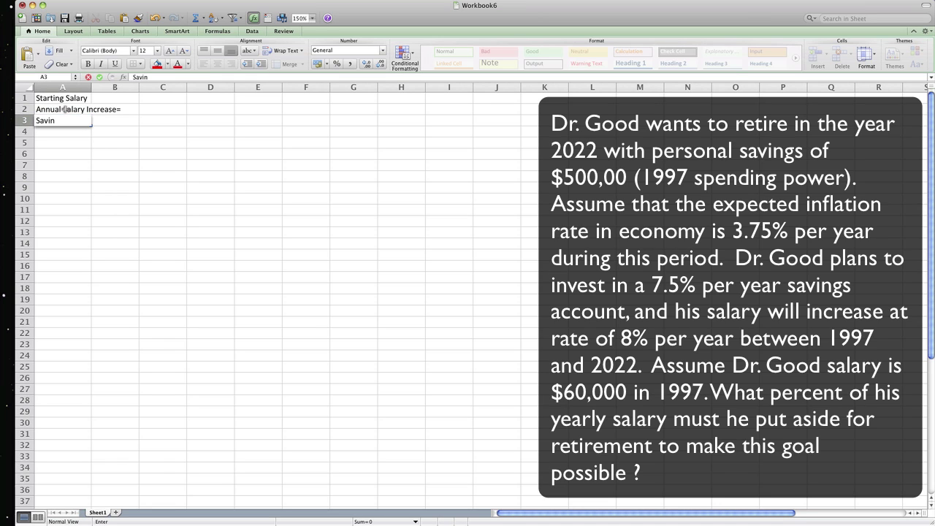
{"action": "type", "text": "gs INt"}
{"action": "key", "text": "BackSpace"}
{"action": "key", "text": "BackSpace"}
{"action": "type", "text": "nte"}
{"action": "type", "text": "rest Rate"}
{"action": "key", "text": "Return"}
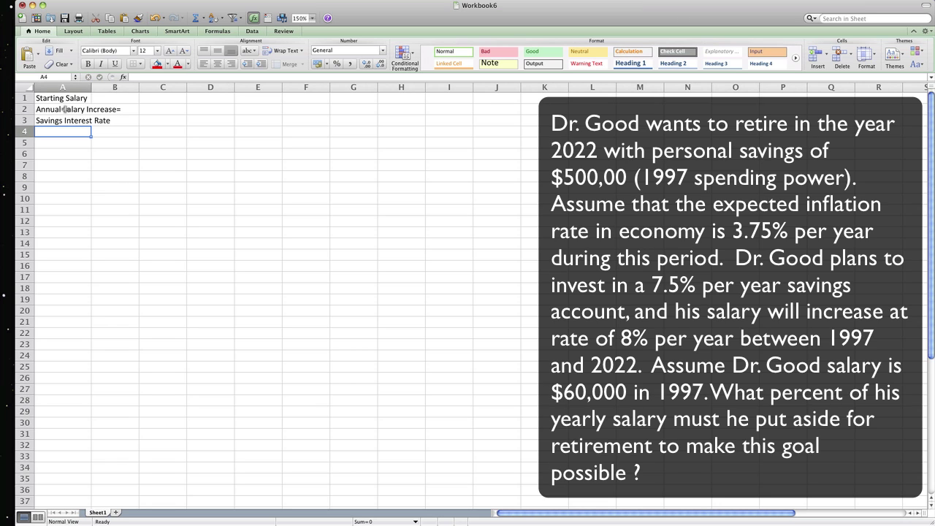
{"action": "key", "text": "Up"}
{"action": "type", "text": "Saving"}
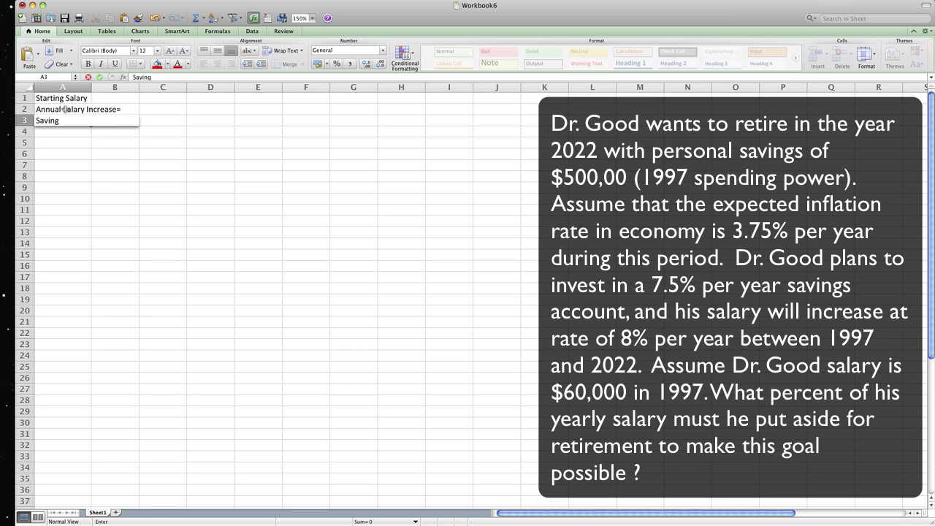
{"action": "type", "text": "s Interest R"}
{"action": "type", "text": "ate="}
{"action": "key", "text": "Return"}
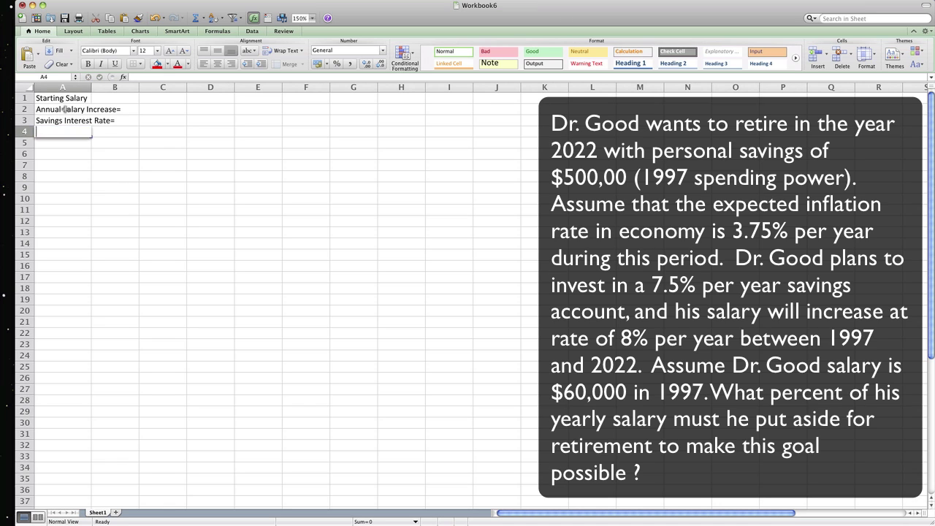
Label A4 'Average Inflation Rate =' and A5 'Desired Amount in 2022 (A$)='.
{"action": "type", "text": "Average Inflat"}
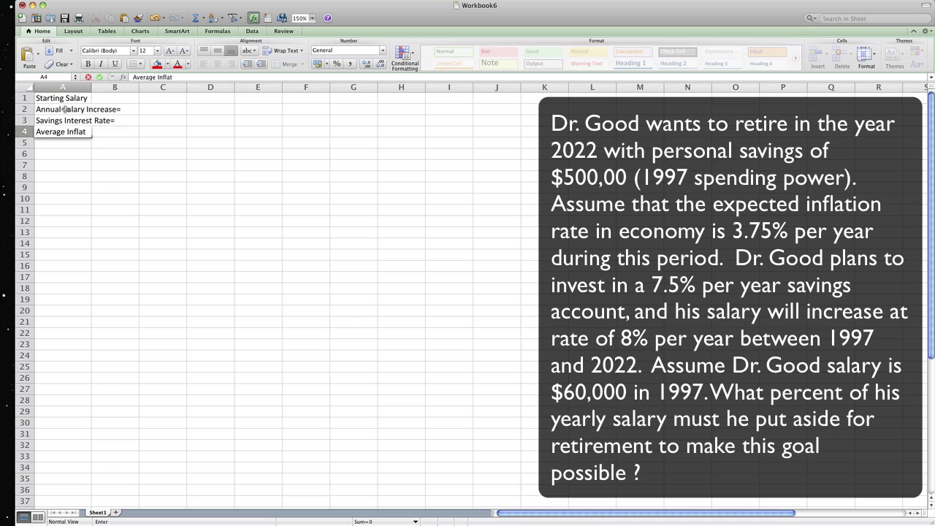
{"action": "type", "text": "ion Rate ="}
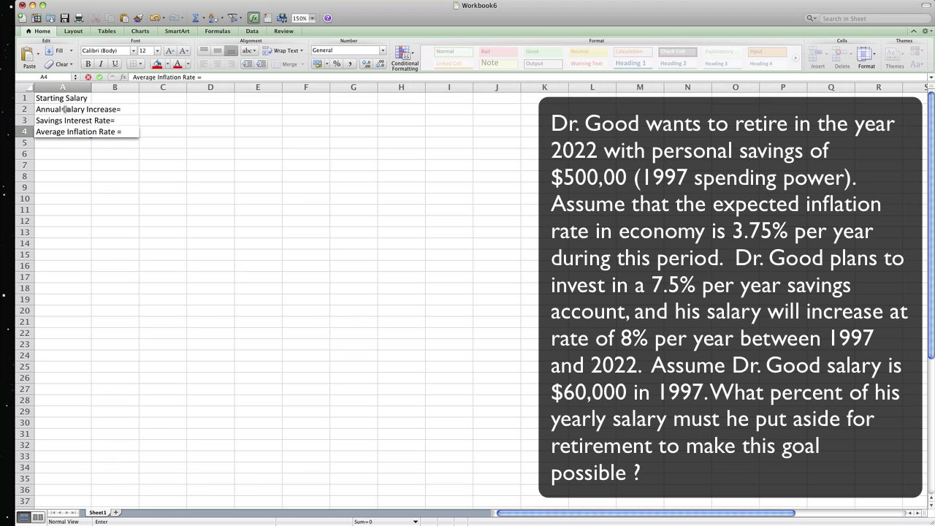
{"action": "key", "text": "Return"}
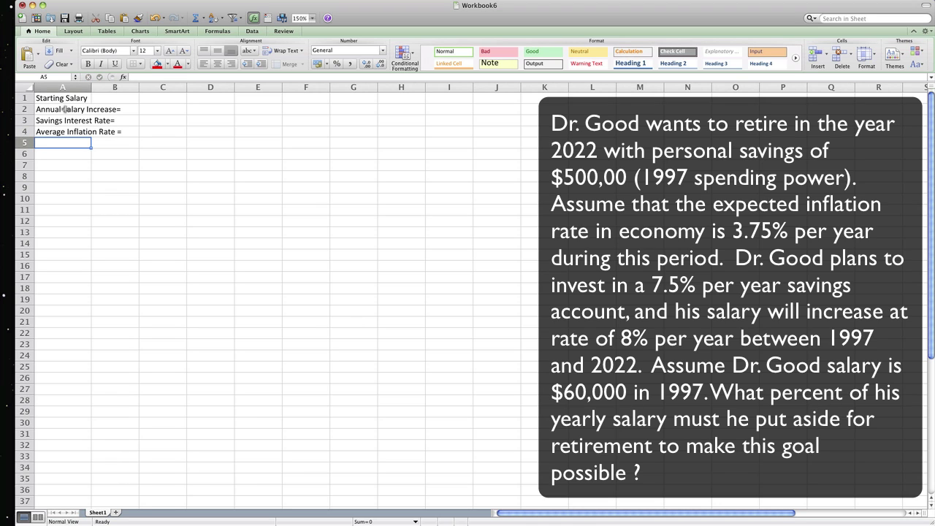
{"action": "type", "text": "Desired A"}
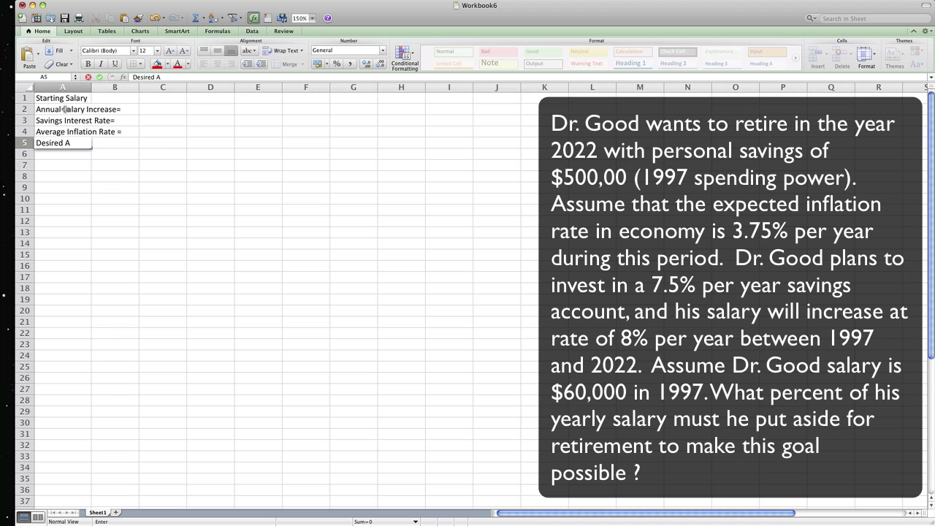
{"action": "type", "text": "mount in 2022"}
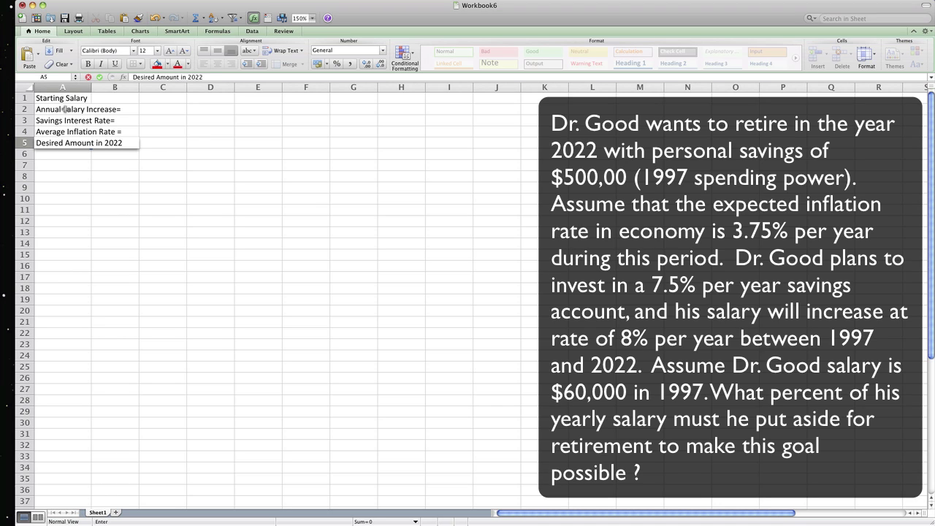
{"action": "type", "text": " (A$)"}
{"action": "type", "text": "="}
{"action": "key", "text": "Return"}
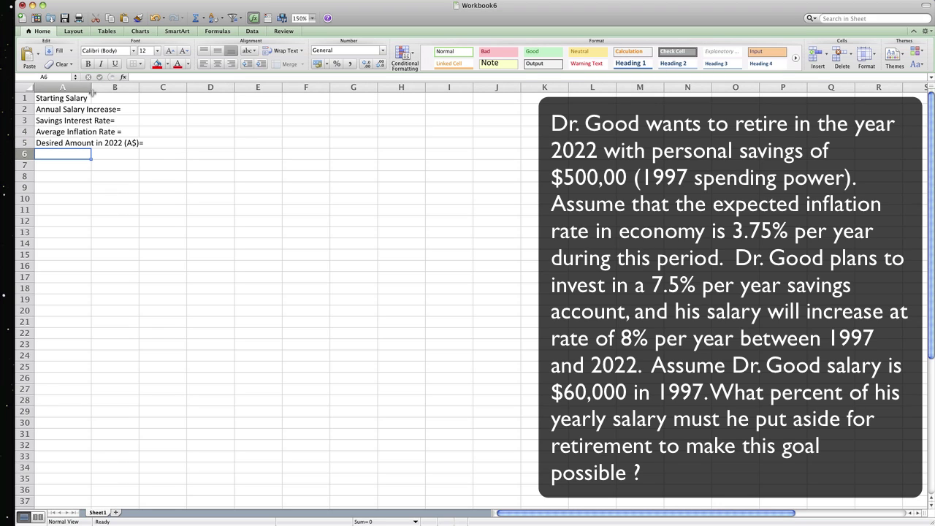
Widen column A and enter $60,000 salary and 8.00% increase in B1:B2.
{"action": "left_click_drag", "start_coordinate": [93, 93], "coordinate": [156, 87]}
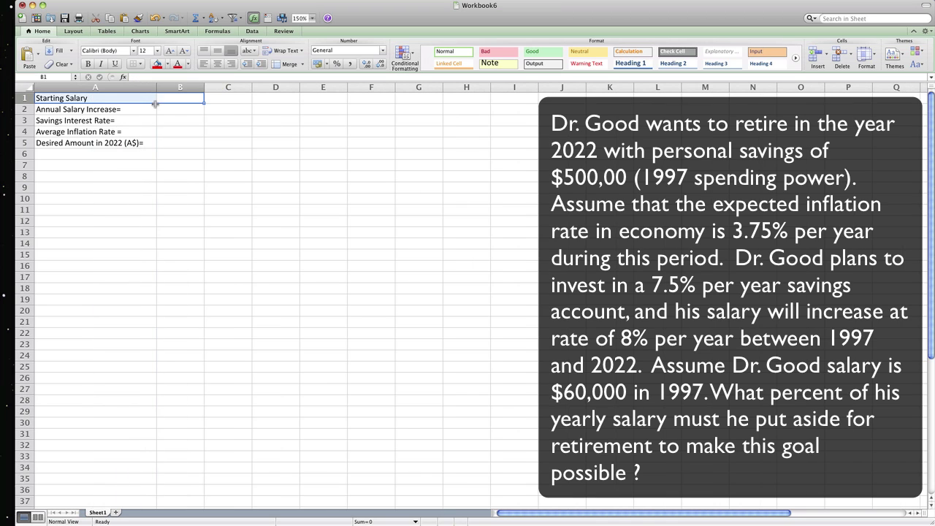
{"action": "left_click", "coordinate": [178, 100]}
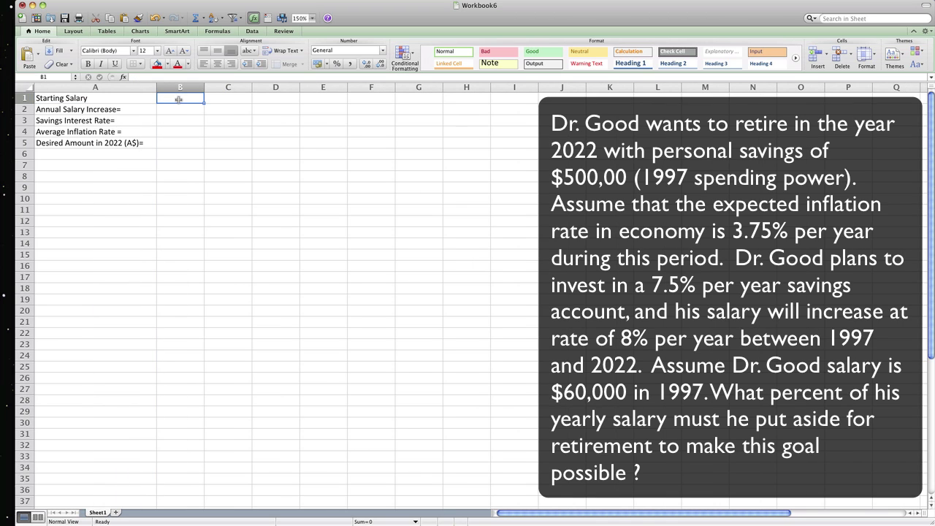
{"action": "type", "text": "$6"}
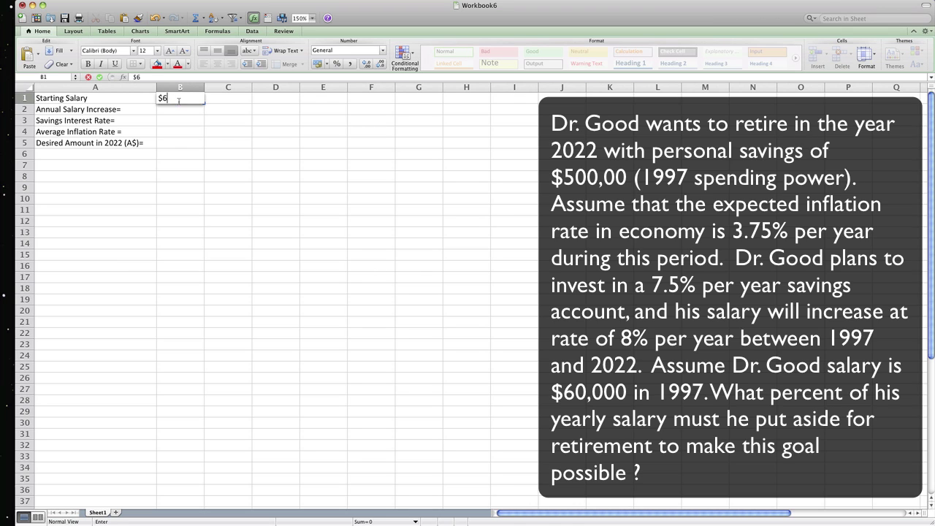
{"action": "type", "text": "0,000"}
{"action": "key", "text": "Return"}
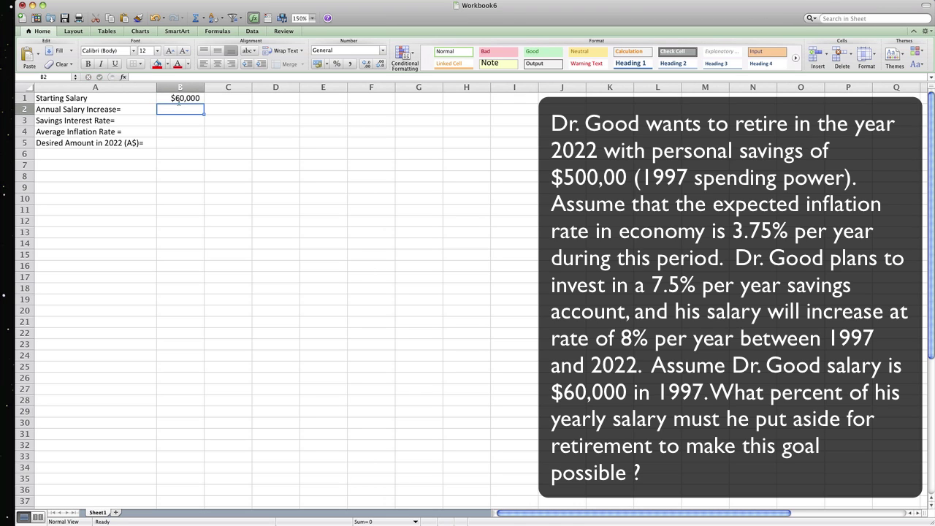
{"action": "type", "text": "8.0"}
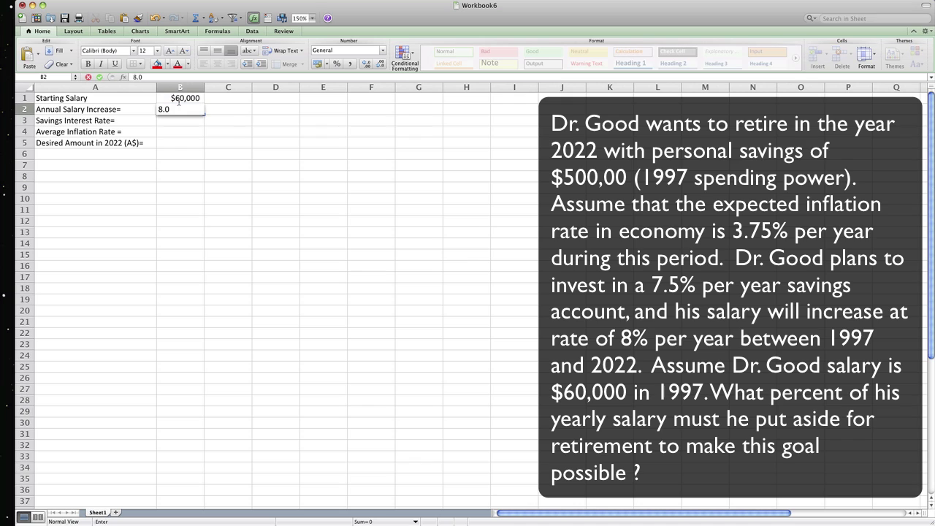
{"action": "type", "text": "0%"}
{"action": "key", "text": "Return"}
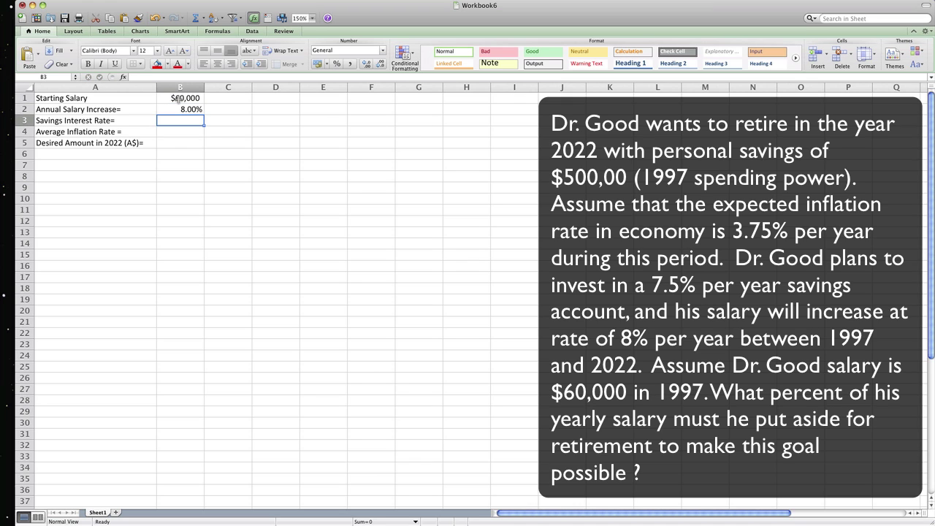
Enter 7.50% interest, 3.75% inflation and the $500,000 desired amount in B3:B5.
{"action": "type", "text": "7.50%"}
{"action": "key", "text": "Return"}
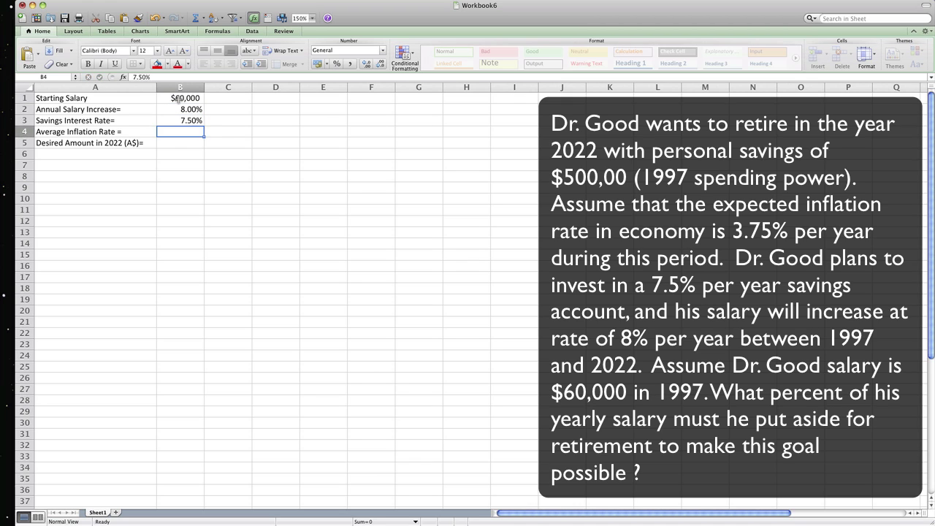
{"action": "type", "text": "3"}
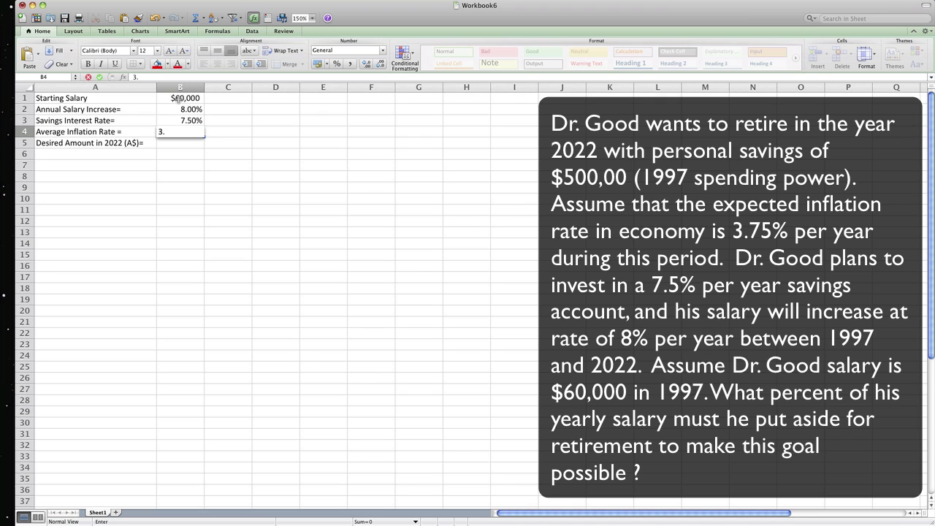
{"action": "type", "text": ".75%"}
{"action": "key", "text": "Return"}
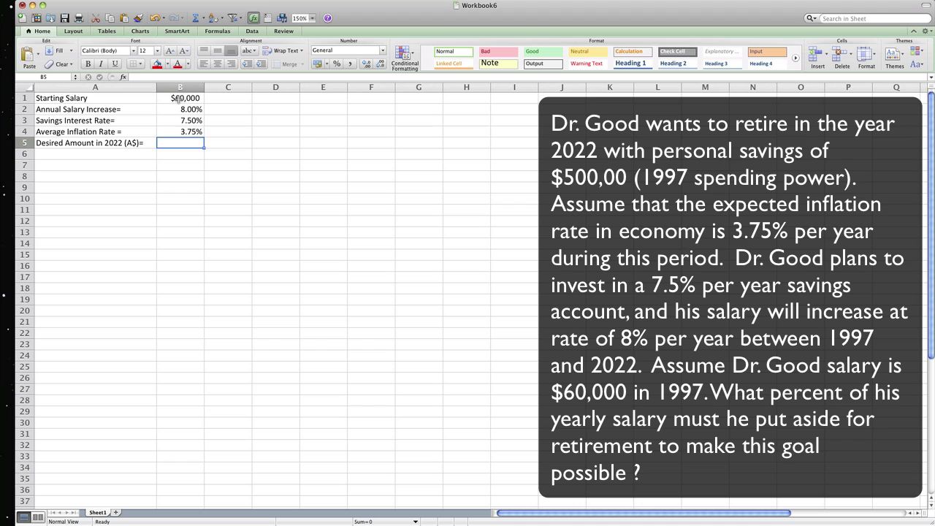
{"action": "type", "text": "$500"}
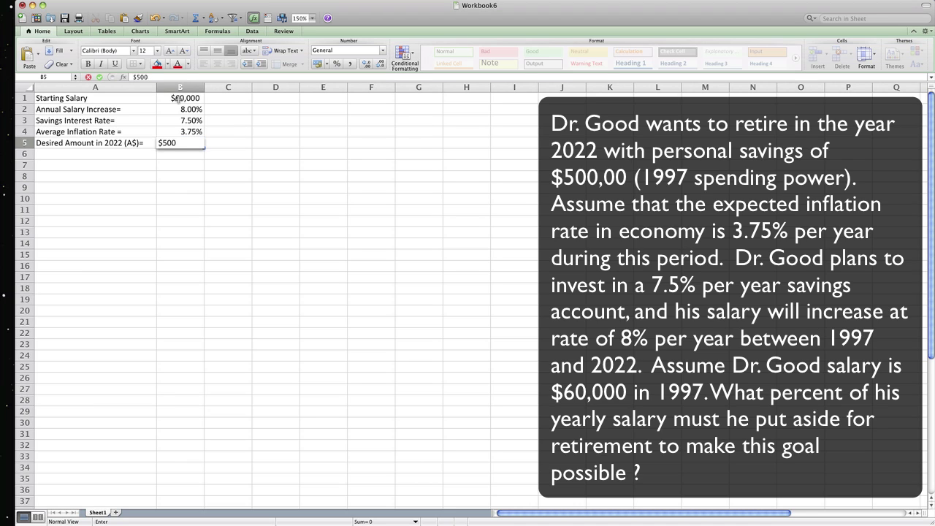
{"action": "type", "text": ",000"}
{"action": "key", "text": "Return"}
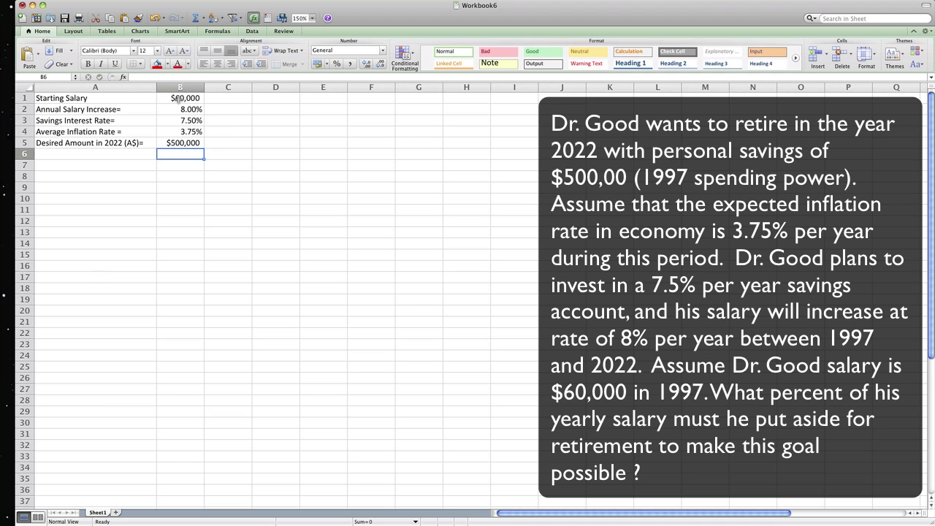
{"action": "key", "text": "Left"}
{"action": "key", "text": "Down"}
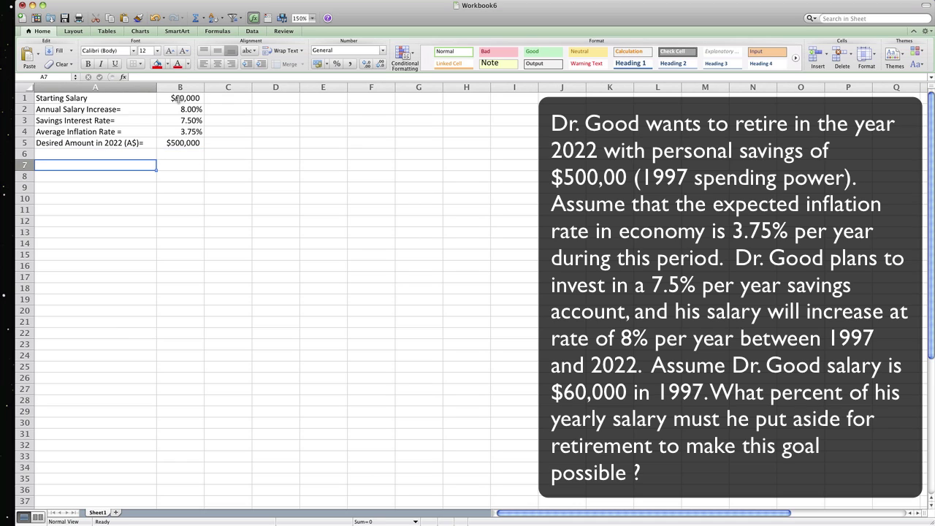
Label A7 'Desired Amount in 2022 (R$)' and enter =B5*(1+B4)^25 in B7.
{"action": "type", "text": "Desired Amo"}
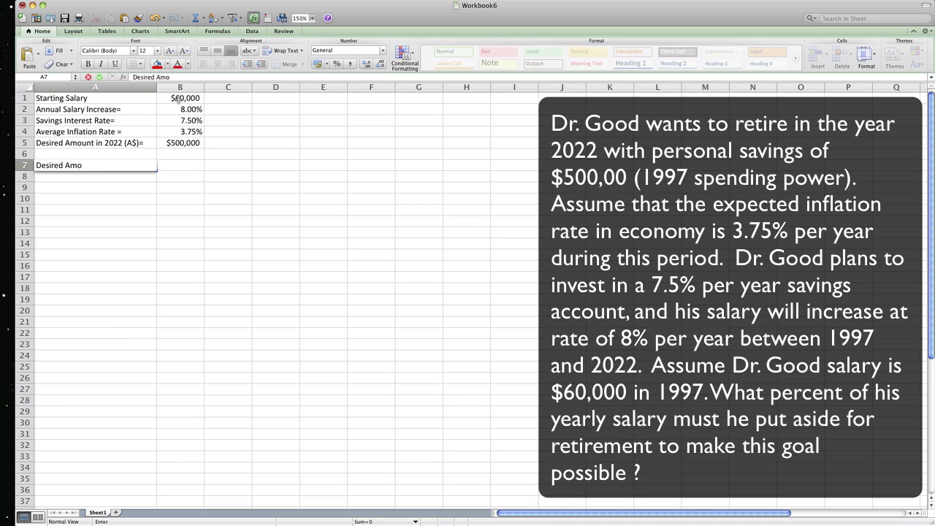
{"action": "type", "text": "unt in 2022 (R"}
{"action": "type", "text": "$"}
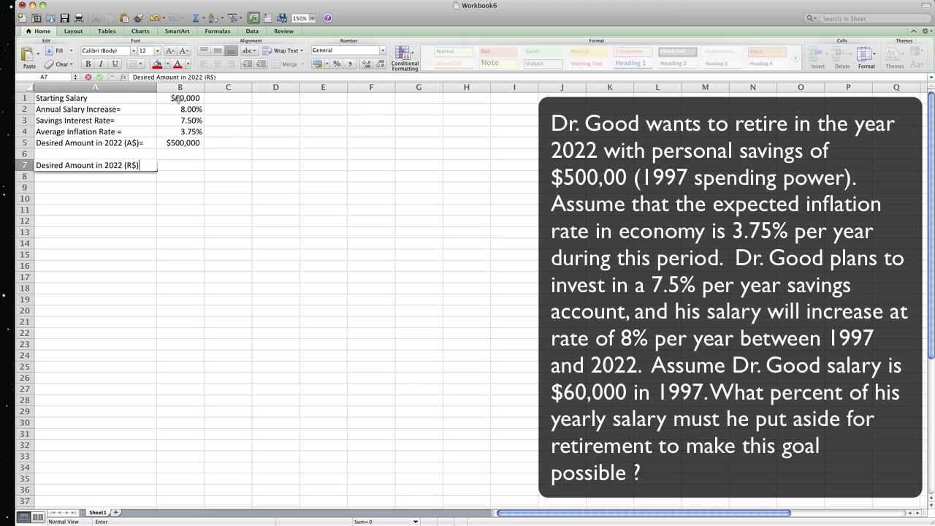
{"action": "key", "text": "Tab"}
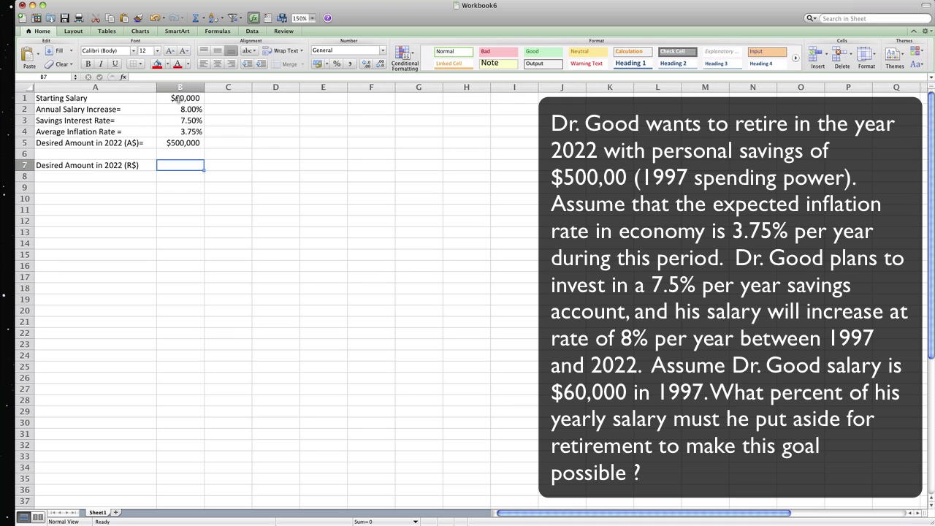
{"action": "type", "text": "=B"}
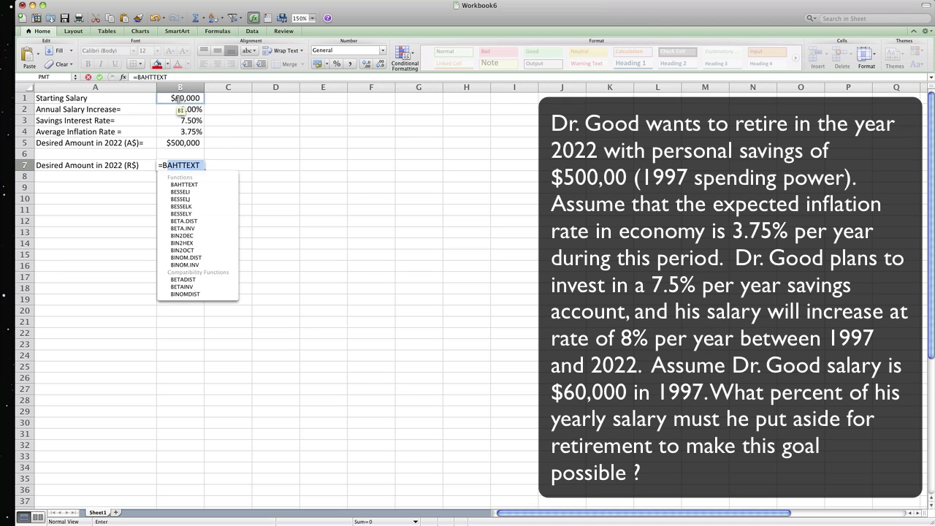
{"action": "type", "text": "5*"}
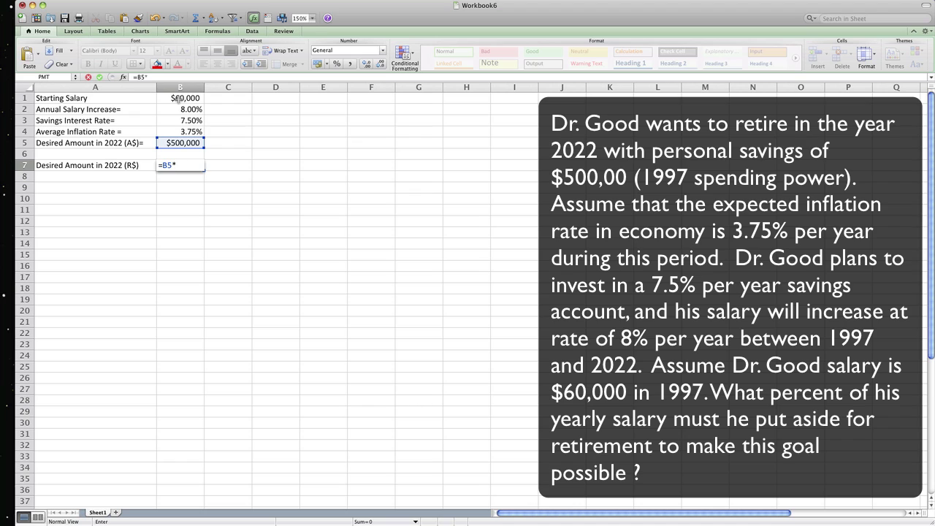
{"action": "type", "text": "(1+B4)"}
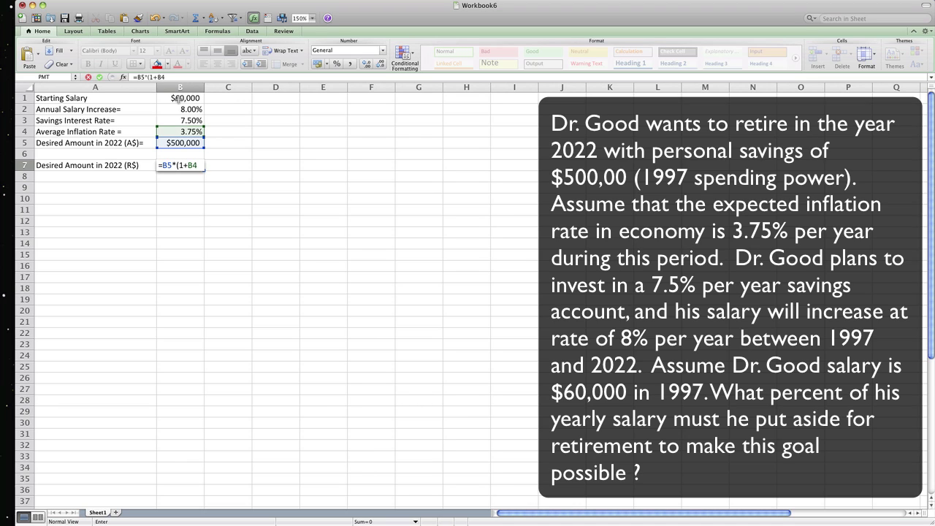
{"action": "type", "text": "^"}
{"action": "type", "text": "25"}
{"action": "key", "text": "Return"}
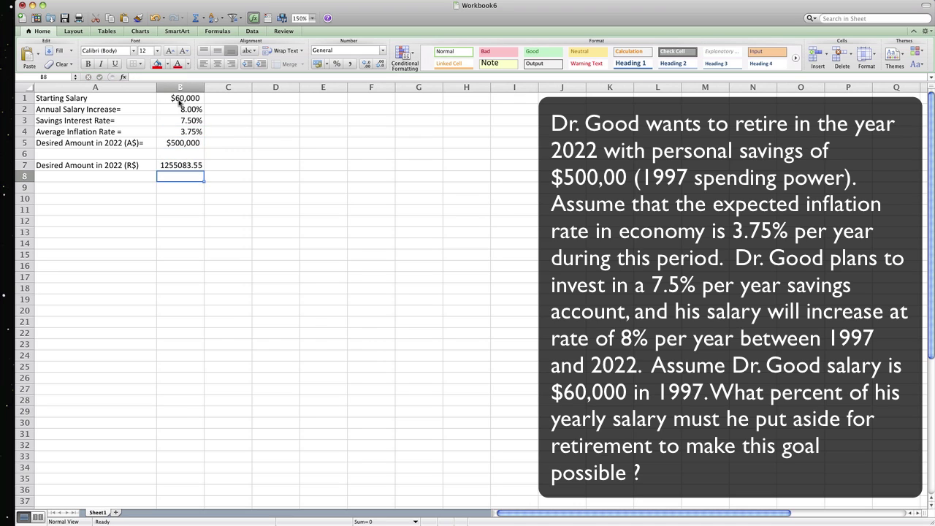
Format B7 as Currency so it shows $1,255,083.55.
{"action": "key", "text": "Up"}
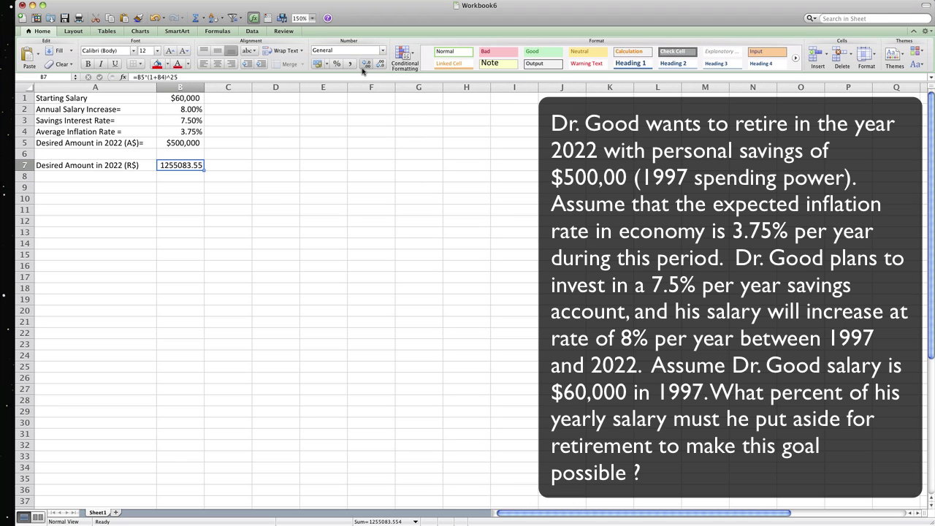
{"action": "left_click", "coordinate": [382, 50]}
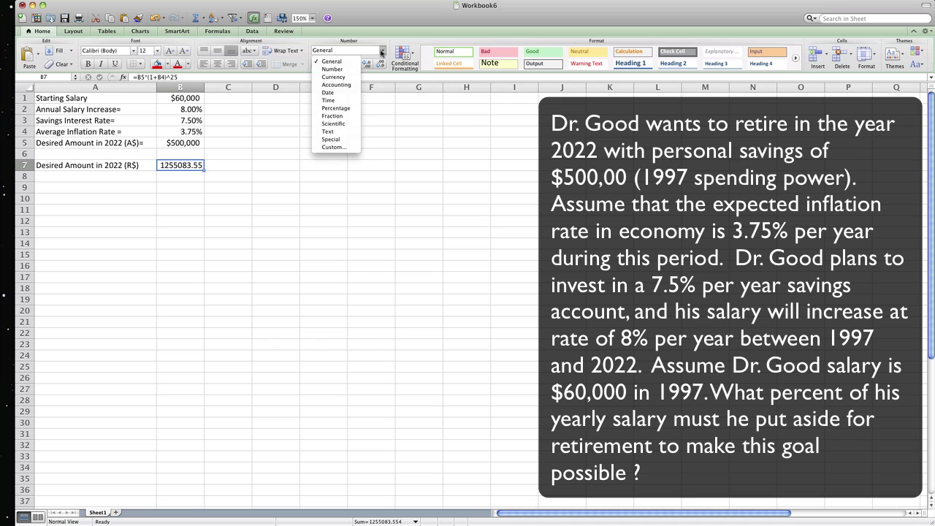
{"action": "left_click", "coordinate": [332, 73]}
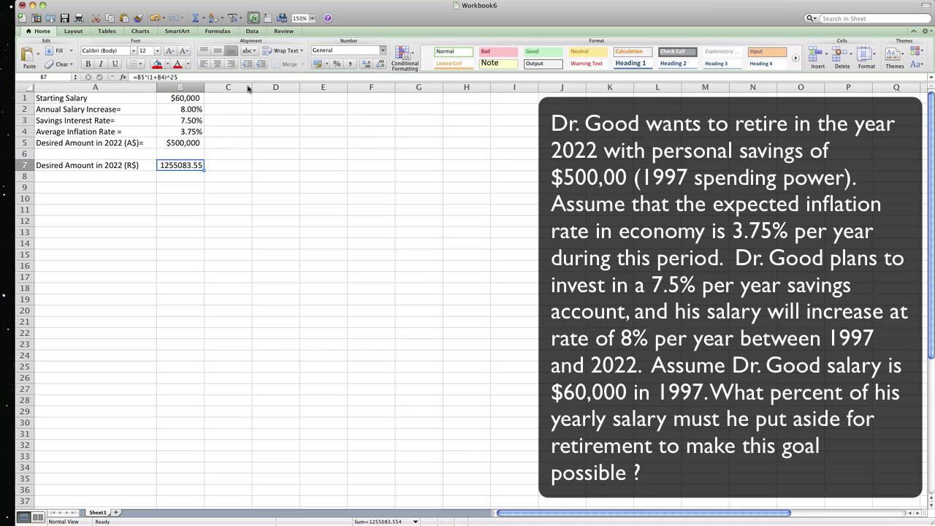
{"action": "left_click", "coordinate": [129, 187]}
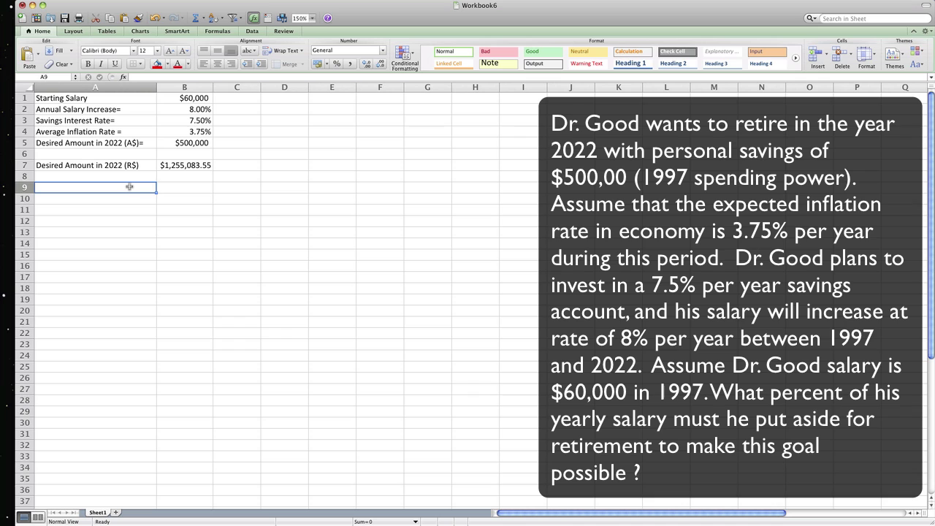
Add row 9 headings: centred Year, Salary(A$), Savings(A$), Bank Balance (A$), widening column D.
{"action": "type", "text": "Year"}
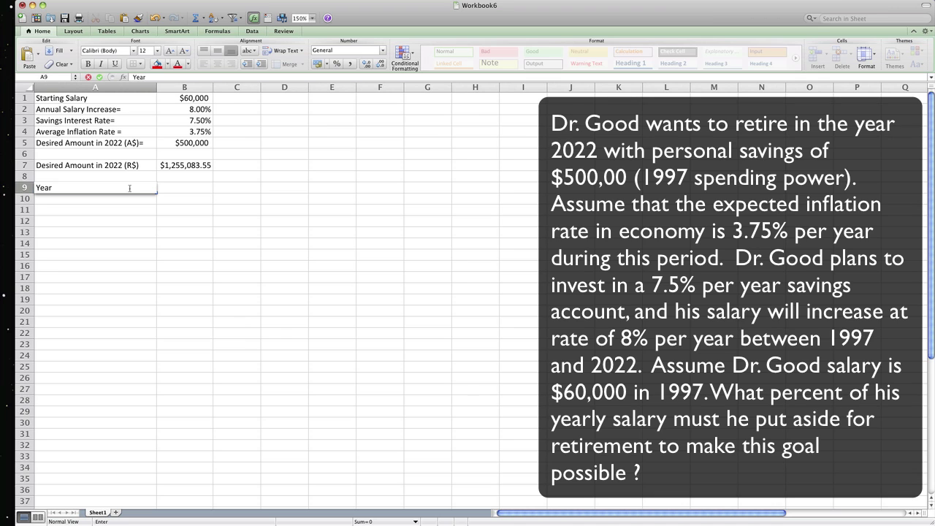
{"action": "key", "text": "Return"}
{"action": "left_click", "coordinate": [129, 188]}
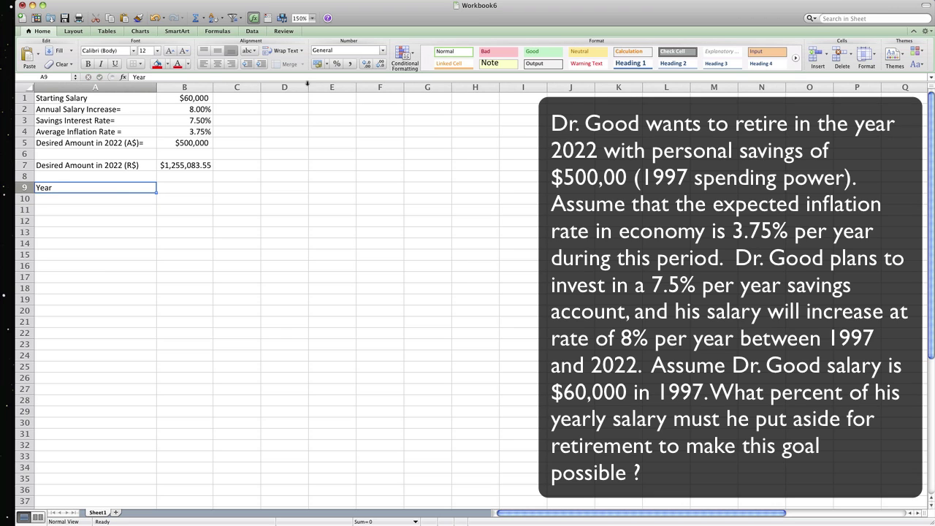
{"action": "left_click", "coordinate": [217, 63]}
{"action": "left_click", "coordinate": [185, 185]}
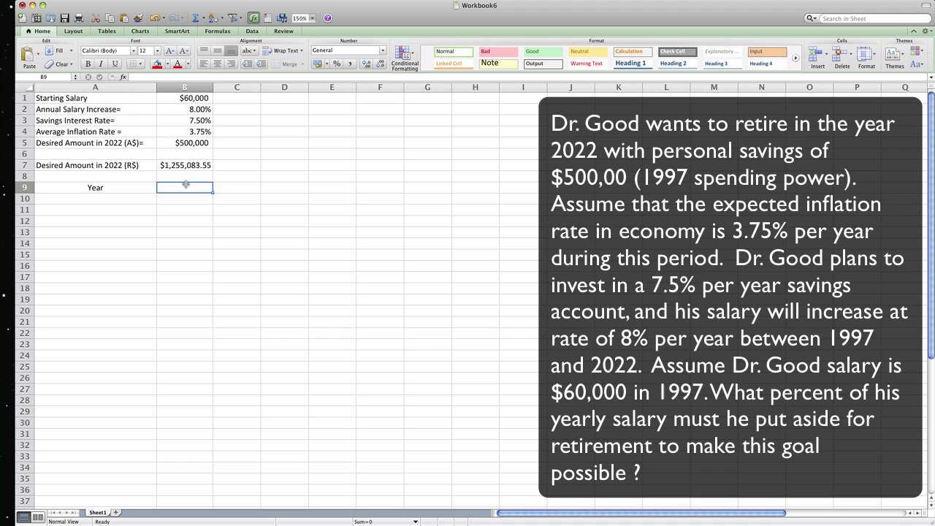
{"action": "type", "text": "Salary"}
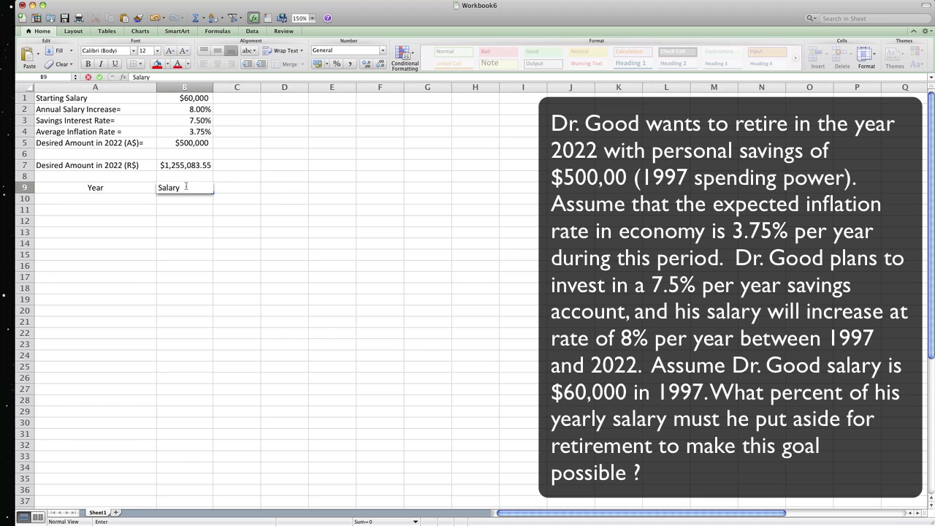
{"action": "type", "text": "(A$"}
{"action": "key", "text": "Tab"}
{"action": "type", "text": "Sa"}
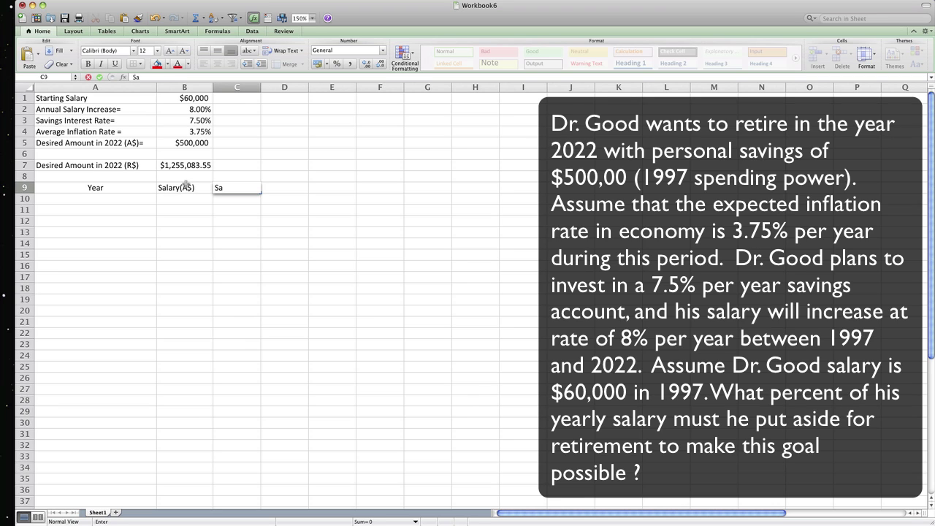
{"action": "type", "text": "vings(A"}
{"action": "type", "text": "$"}
{"action": "key", "text": "Tab"}
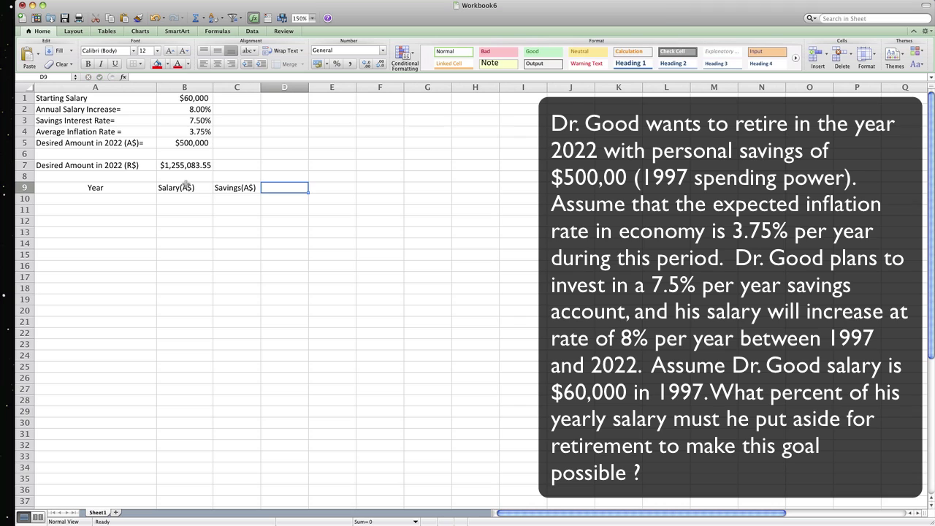
{"action": "type", "text": "Bank Balance ("}
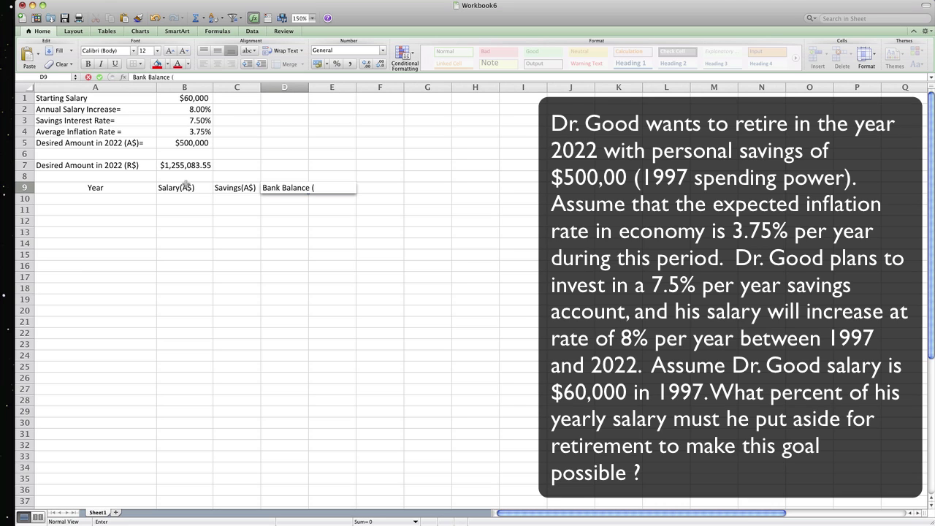
{"action": "type", "text": "A$"}
{"action": "key", "text": "Return"}
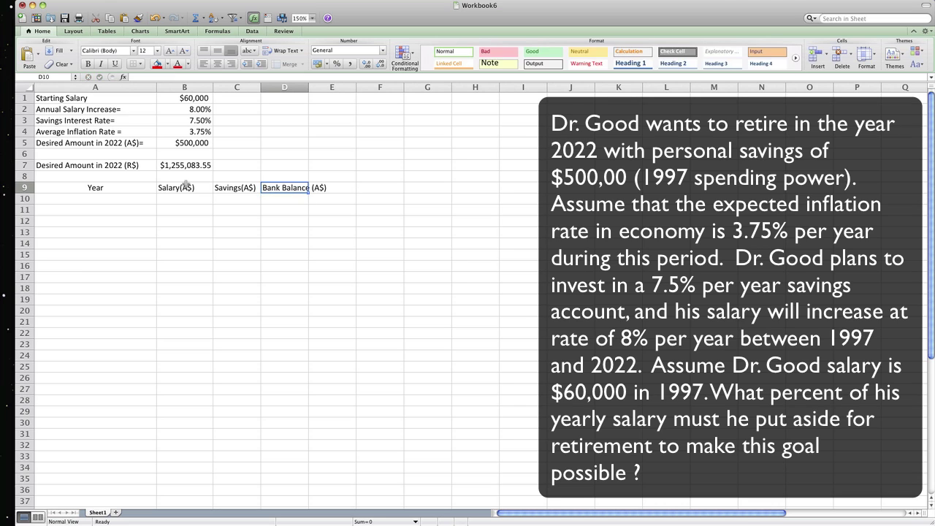
{"action": "left_click_drag", "start_coordinate": [313, 87], "coordinate": [334, 87]}
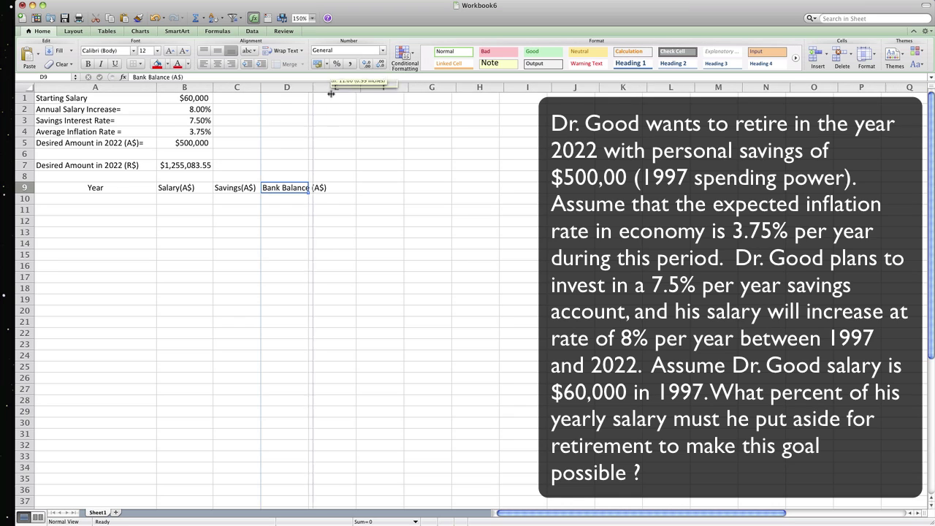
Enter 1997, 1998, 1999 in A10:A12 and fill the year series down to 2022.
{"action": "left_click", "coordinate": [105, 200]}
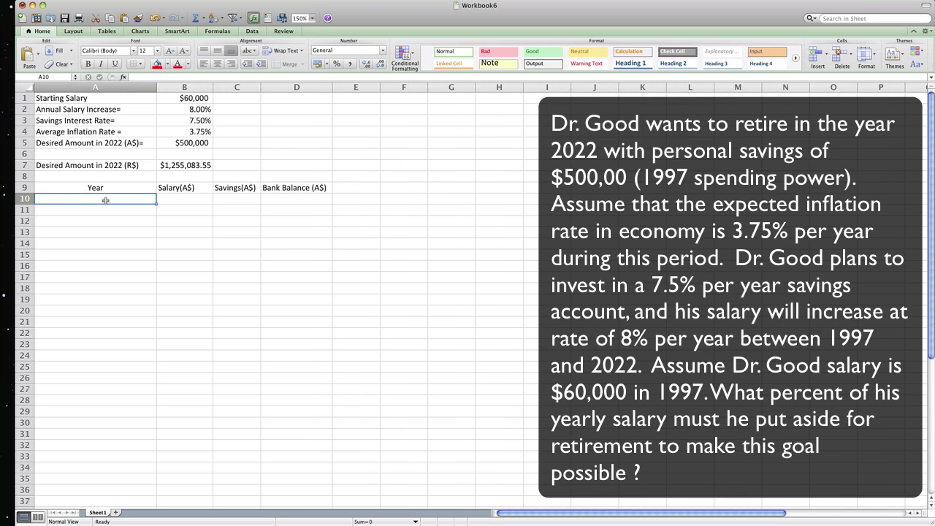
{"action": "type", "text": "1997"}
{"action": "key", "text": "Return"}
{"action": "type", "text": "199"}
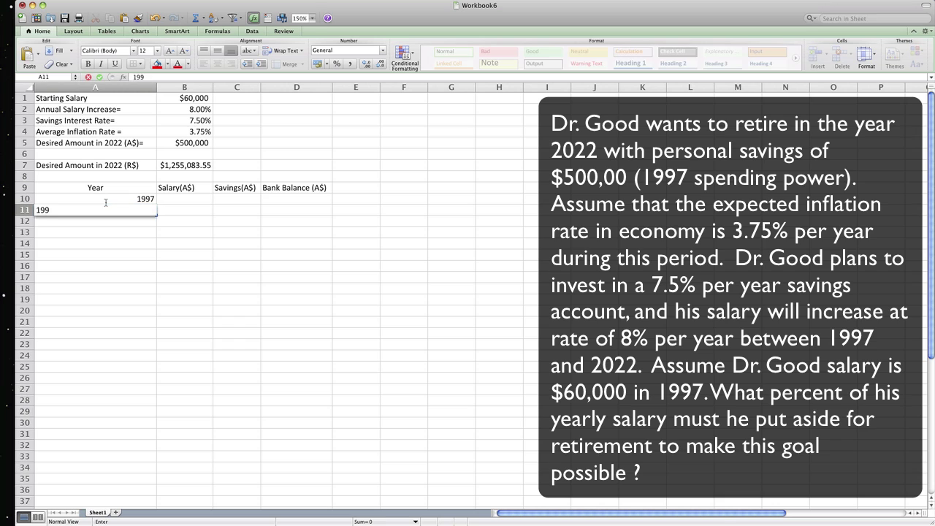
{"action": "type", "text": "8"}
{"action": "key", "text": "Return"}
{"action": "type", "text": "1"}
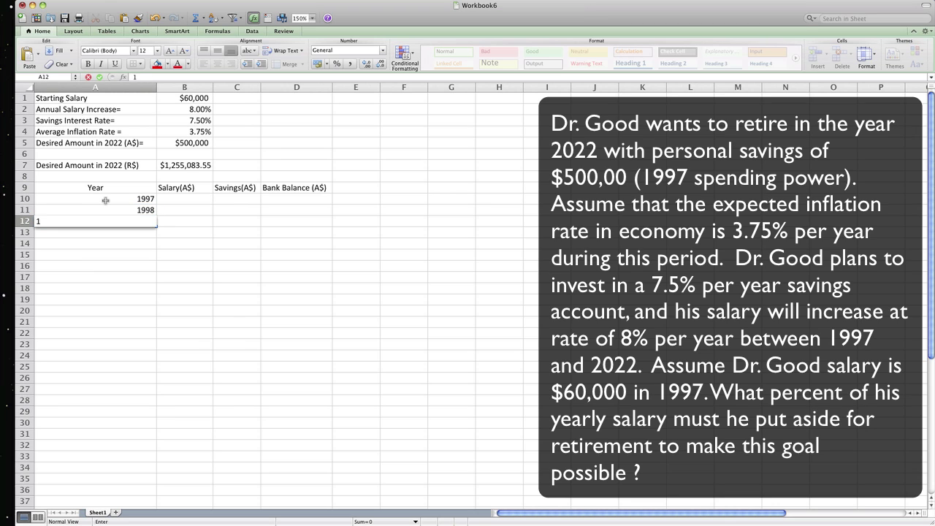
{"action": "type", "text": "999"}
{"action": "key", "text": "Return"}
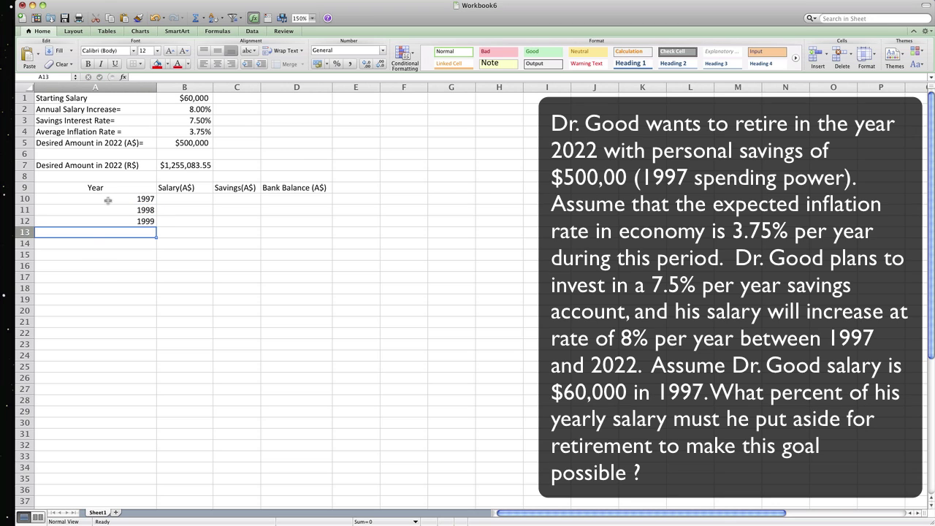
{"action": "left_click_drag", "start_coordinate": [105, 200], "coordinate": [159, 344]}
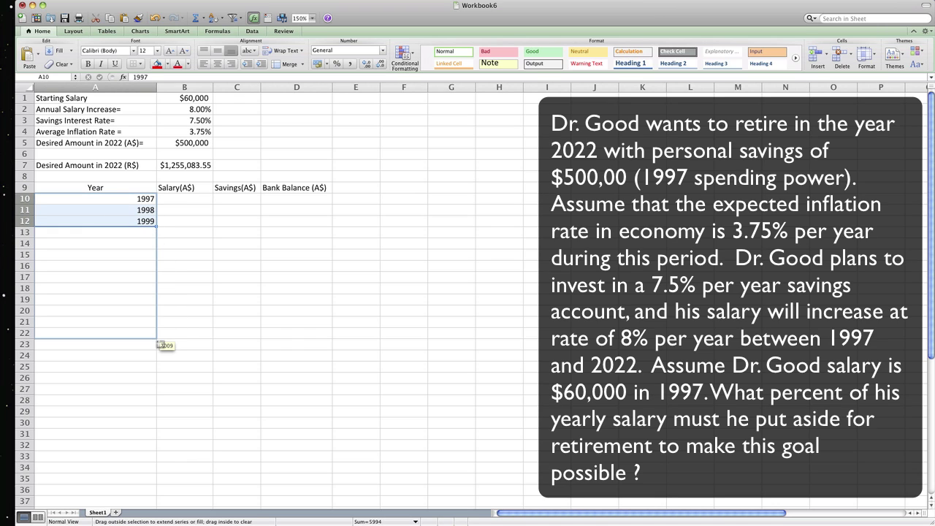
{"action": "left_click_drag", "start_coordinate": [161, 345], "coordinate": [160, 485]}
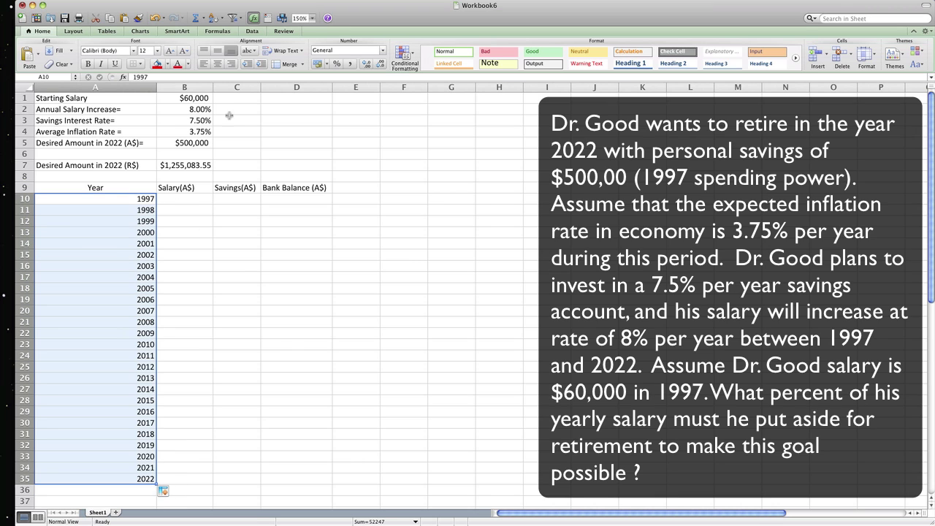
{"action": "left_click", "coordinate": [168, 198]}
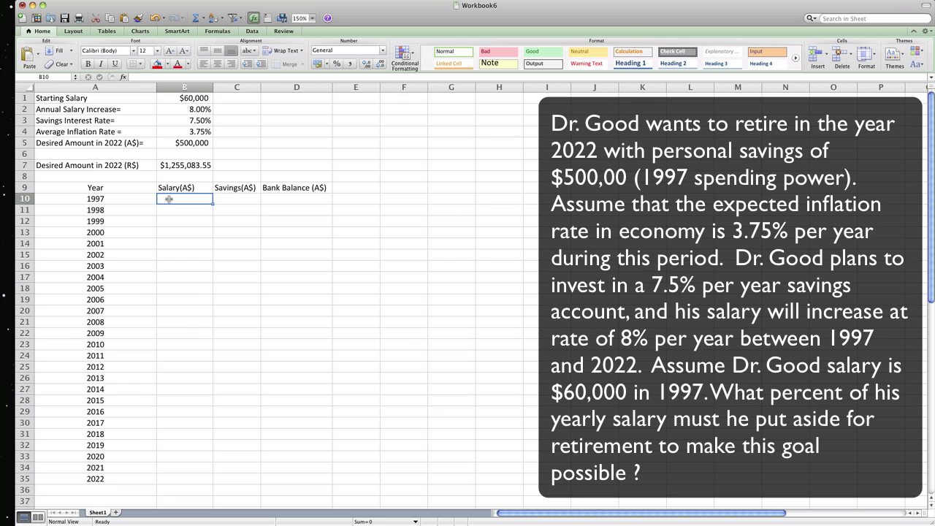
Enter =B1 in B10 and =B10*(1+$B$2) in B11 for the 8% raise.
{"action": "type", "text": "=B1"}
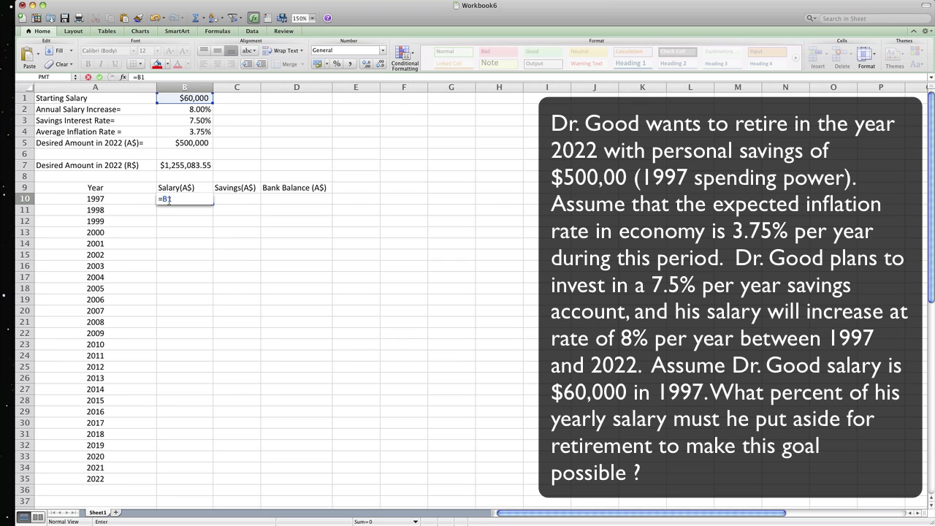
{"action": "key", "text": "Return"}
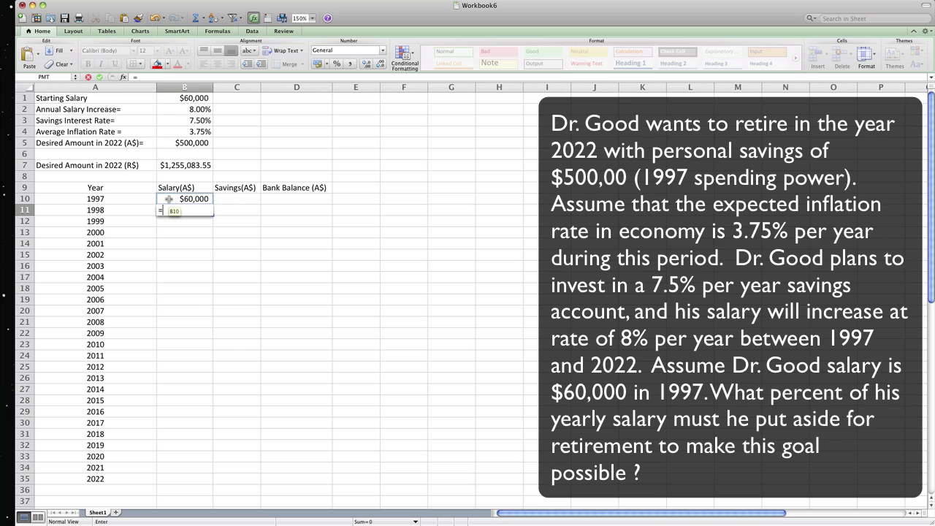
{"action": "type", "text": "=B10*("}
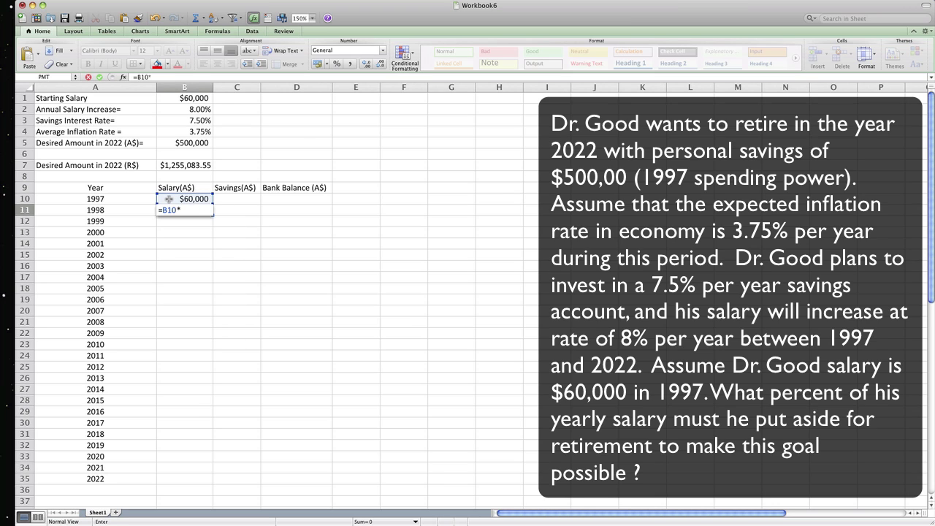
{"action": "type", "text": "1+"}
{"action": "type", "text": "$B$"}
{"action": "type", "text": "2)"}
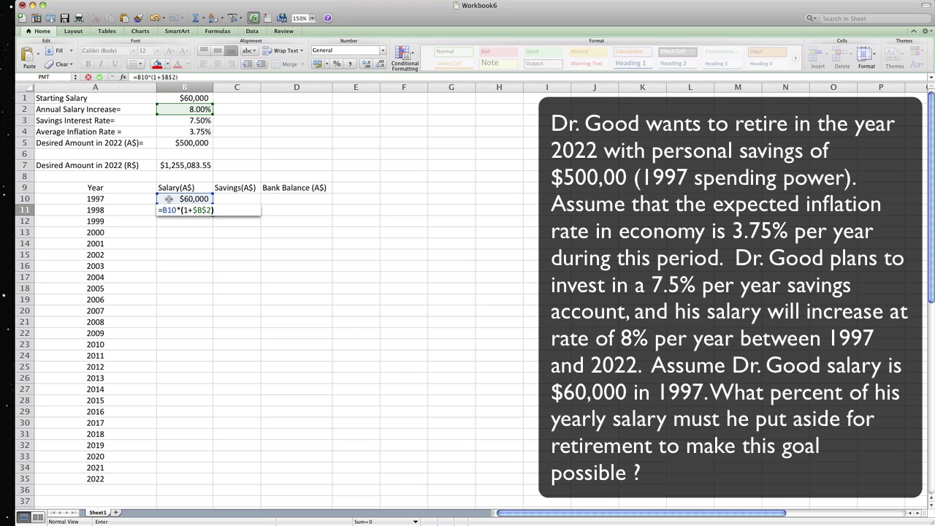
{"action": "key", "text": "Return"}
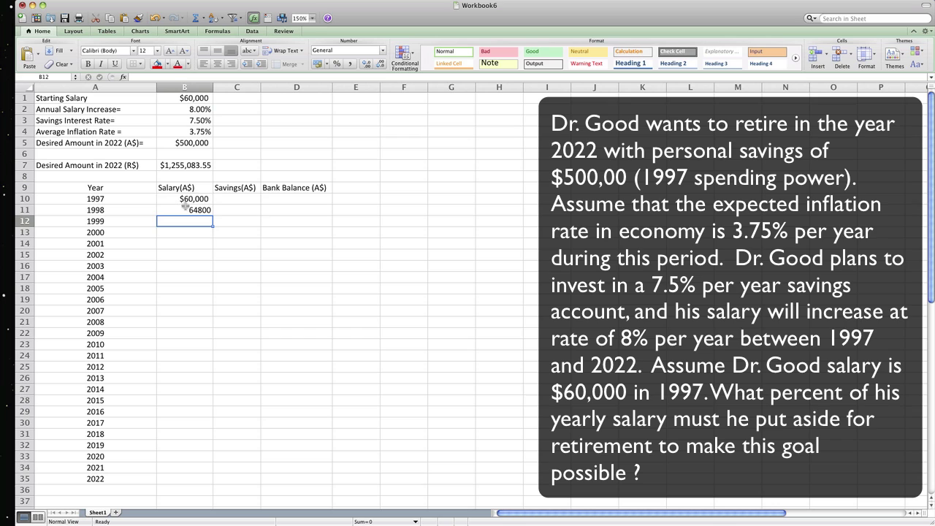
Fill the salary formula down to B35 and format the salaries as Currency.
{"action": "left_click", "coordinate": [186, 208]}
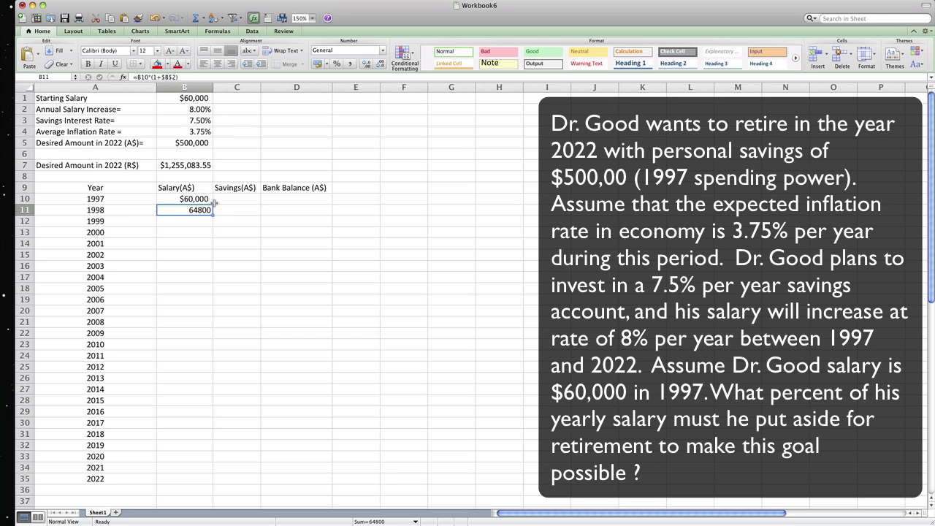
{"action": "left_click_drag", "start_coordinate": [212, 214], "coordinate": [201, 481]}
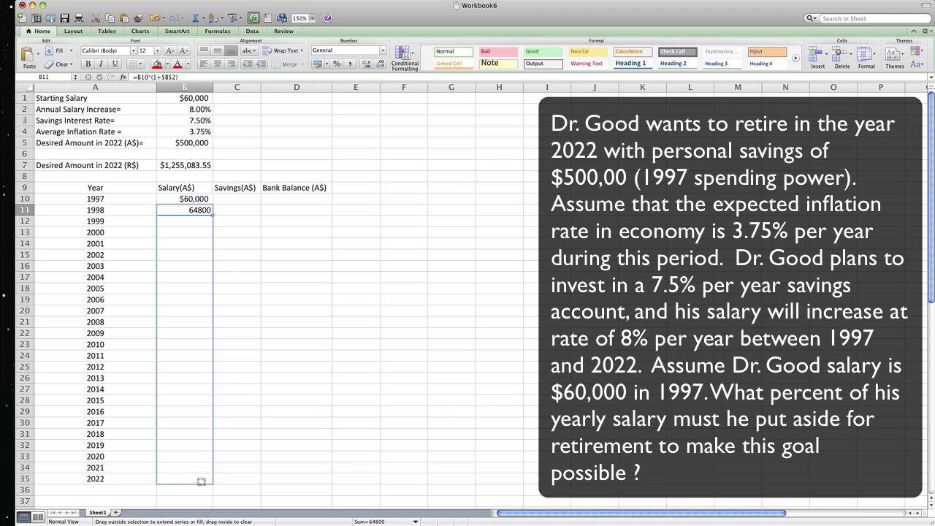
{"action": "left_click_drag", "start_coordinate": [201, 481], "coordinate": [201, 481]}
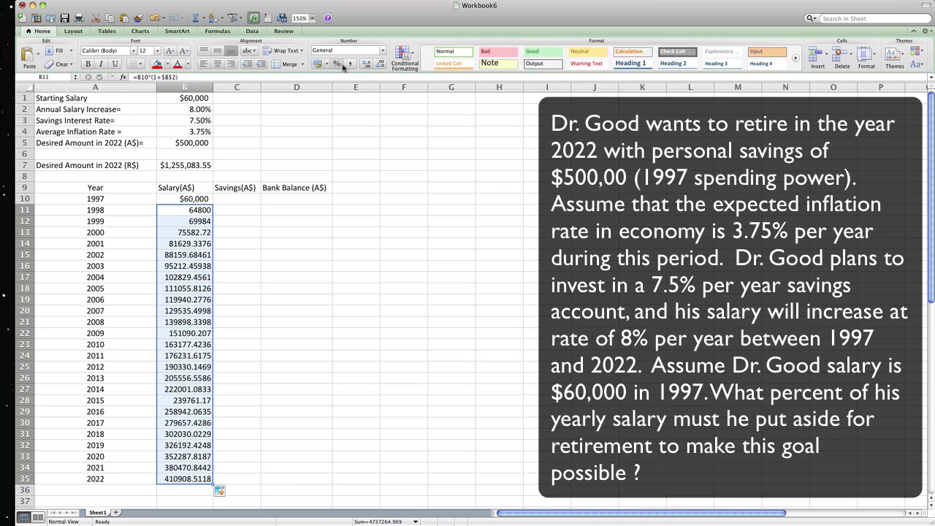
{"action": "left_click", "coordinate": [382, 51]}
{"action": "left_click", "coordinate": [344, 76]}
{"action": "left_click", "coordinate": [238, 198]}
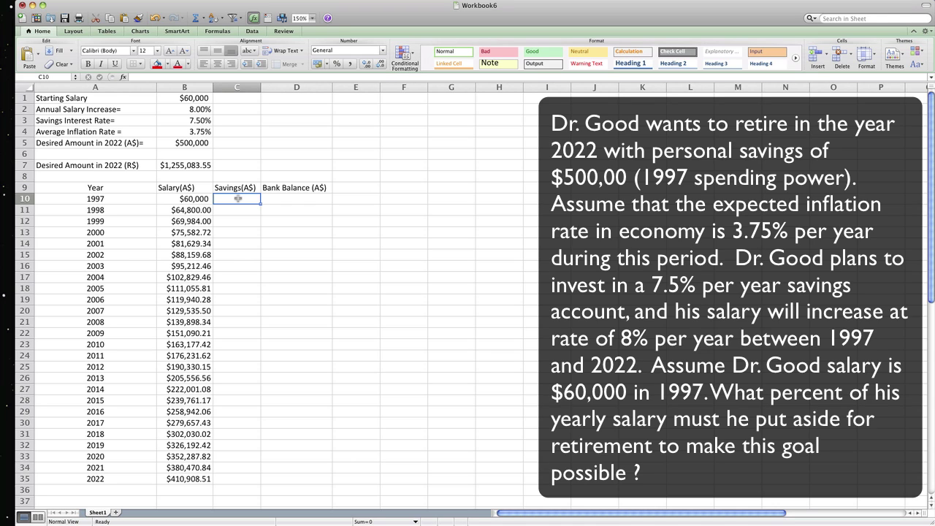
{"action": "type", "text": "=B"}
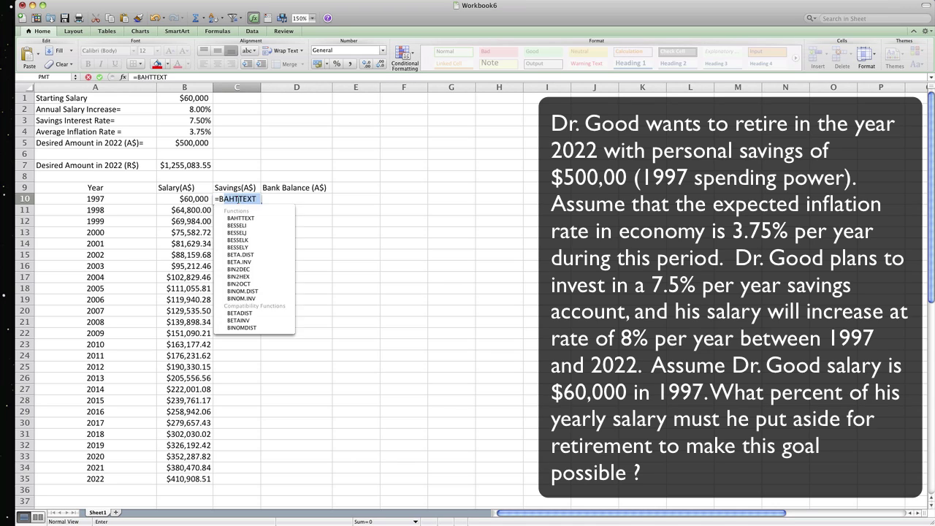
{"action": "type", "text": "10"}
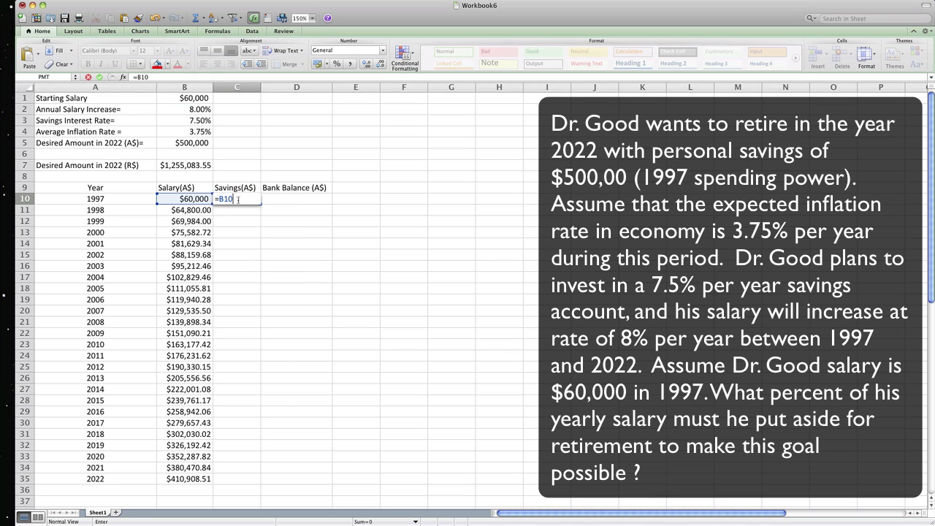
{"action": "type", "text": "E"}
{"action": "type", "text": "$E"}
{"action": "type", "text": "$1"}
{"action": "key", "text": "Return"}
{"action": "left_click", "coordinate": [235, 198]}
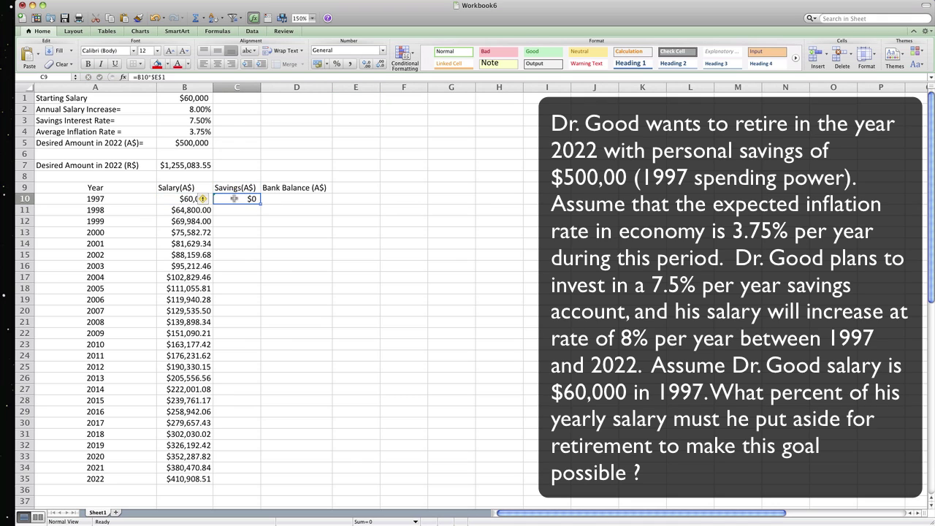
{"action": "left_click", "coordinate": [167, 78]}
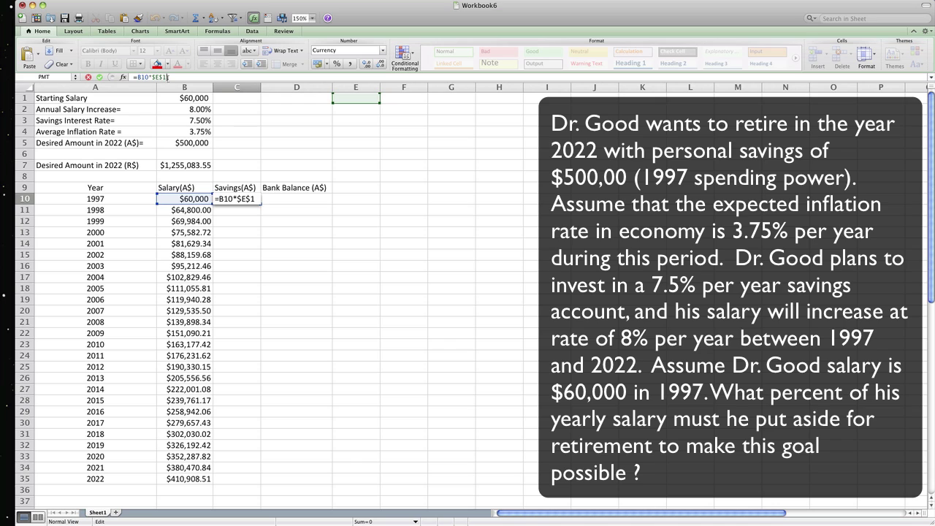
{"action": "triple_click", "coordinate": [167, 77]}
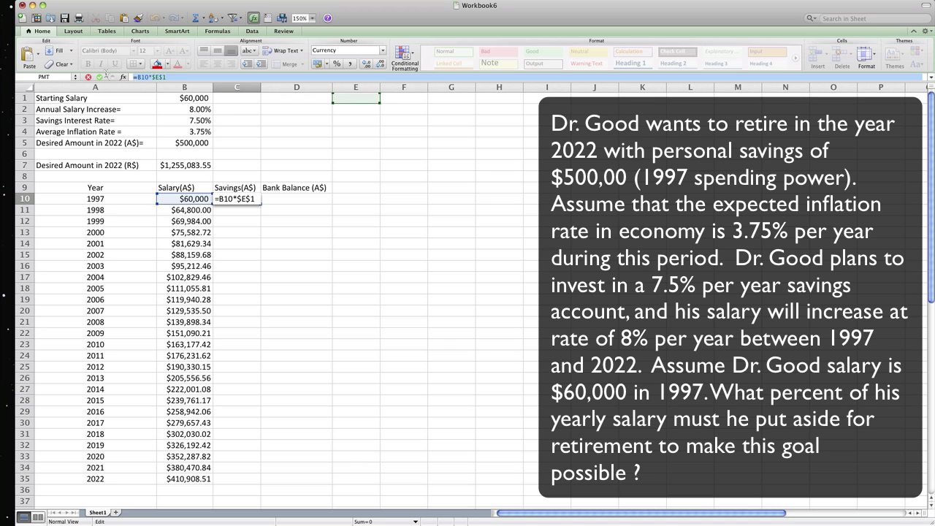
{"action": "key", "text": "BackSpace"}
{"action": "left_click", "coordinate": [101, 76]}
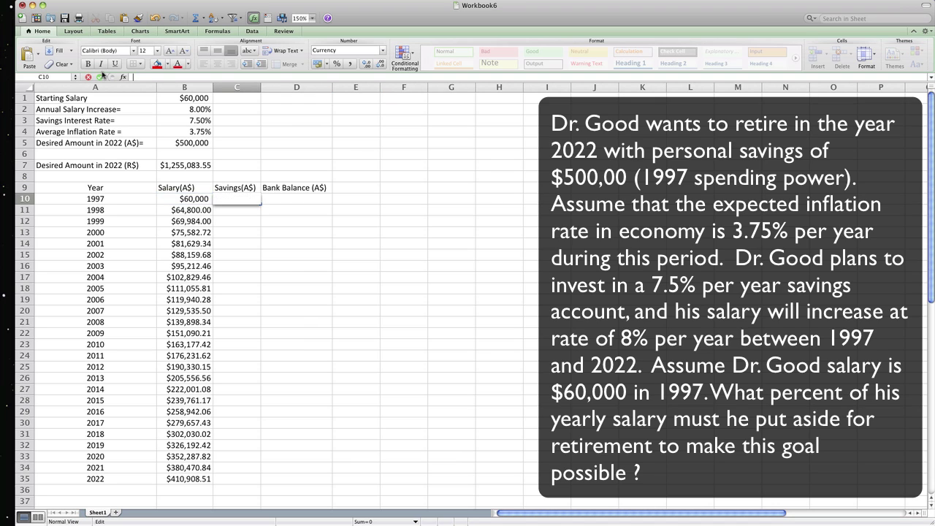
{"action": "type", "text": "=B"}
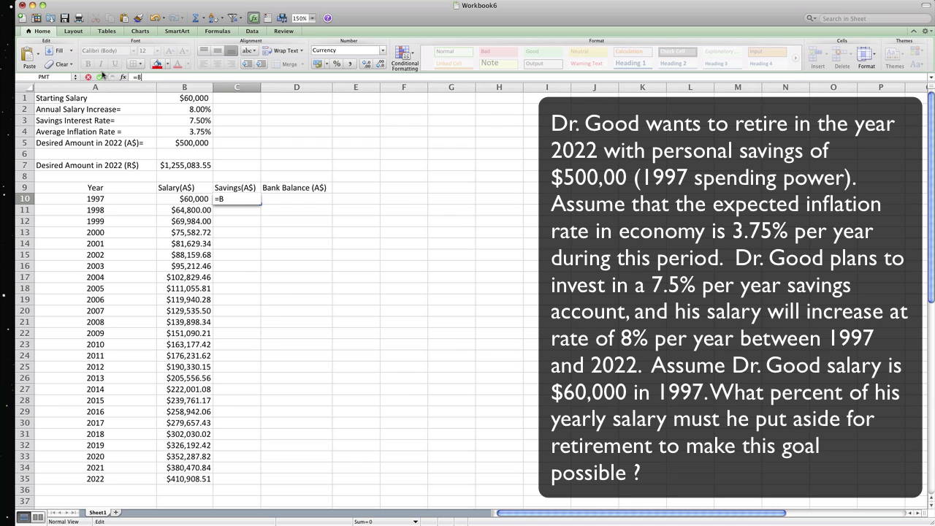
{"action": "type", "text": "10"}
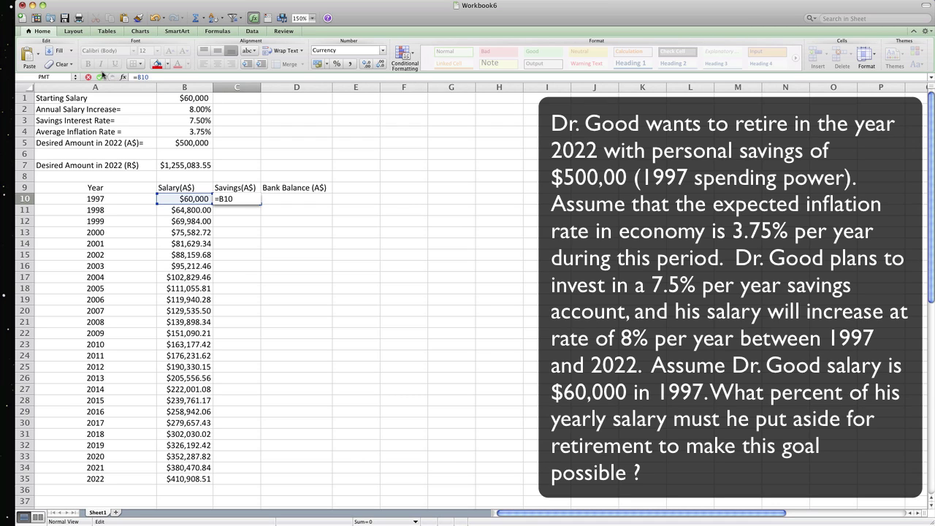
{"action": "type", "text": "*"}
{"action": "type", "text": "E"}
{"action": "key", "text": "BackSpace"}
{"action": "key", "text": "BackSpace"}
{"action": "key", "text": "BackSpace"}
{"action": "key", "text": "BackSpace"}
{"action": "key", "text": "BackSpace"}
{"action": "key", "text": "BackSpace"}
Label D1 '% salary to save annualy' and widen column D to fit.
{"action": "left_click", "coordinate": [265, 98]}
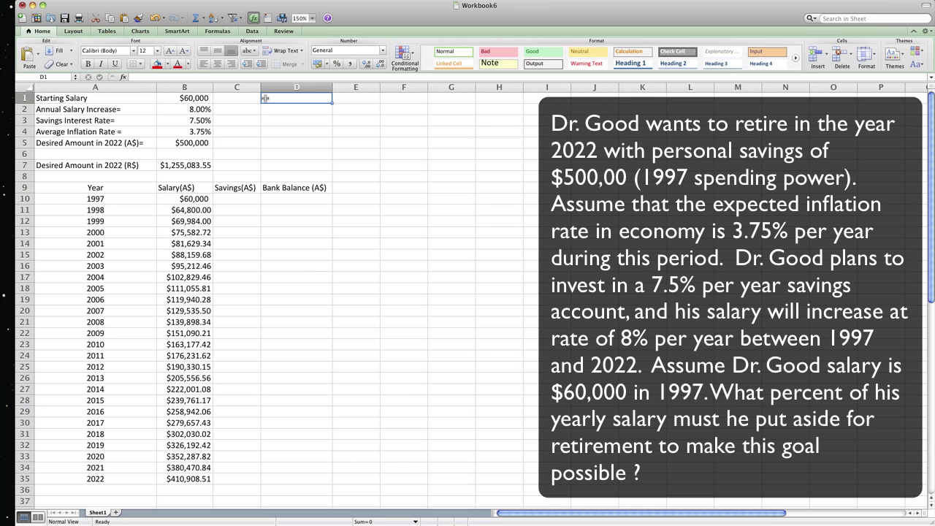
{"action": "double_click", "coordinate": [265, 98]}
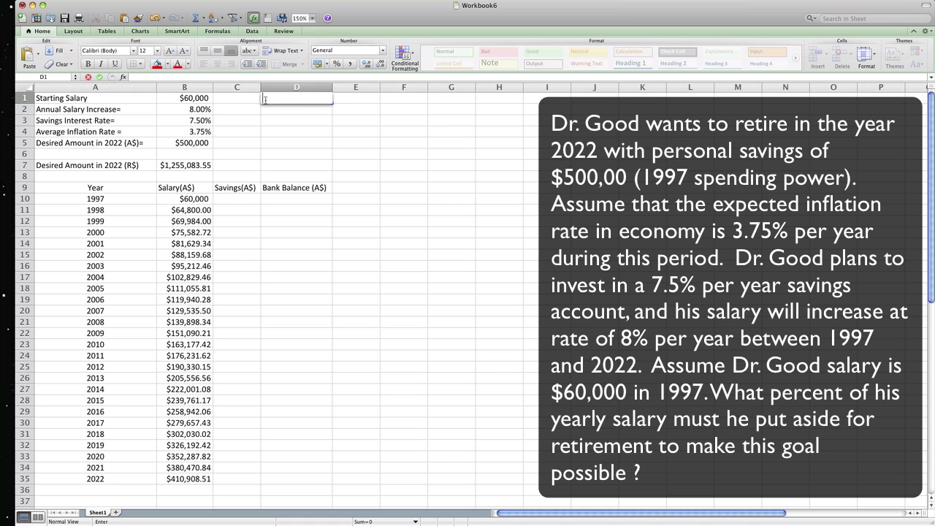
{"action": "type", "text": "% s"}
{"action": "type", "text": "alary to save annu"}
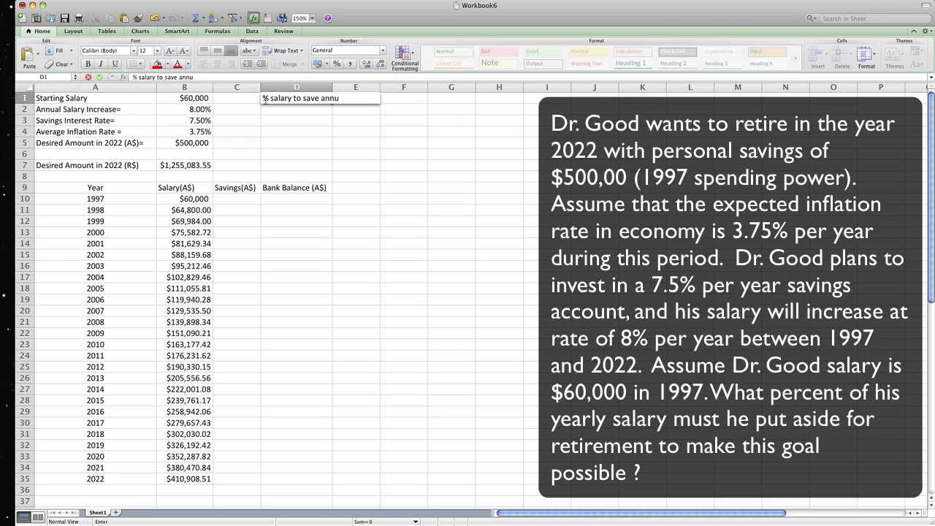
{"action": "type", "text": "aly"}
{"action": "key", "text": "Return"}
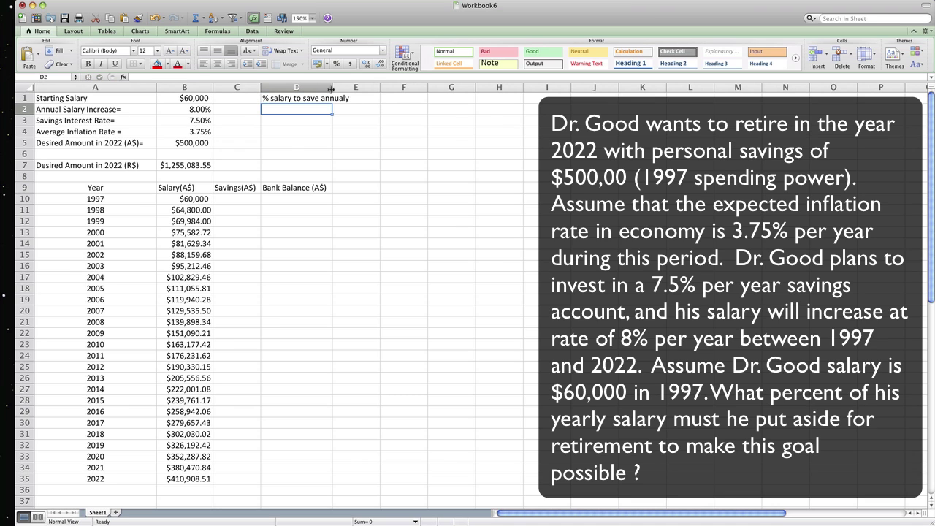
{"action": "left_click_drag", "start_coordinate": [332, 86], "coordinate": [354, 87]}
Enter the 12.44% savings rate in E1.
{"action": "left_click", "coordinate": [360, 101]}
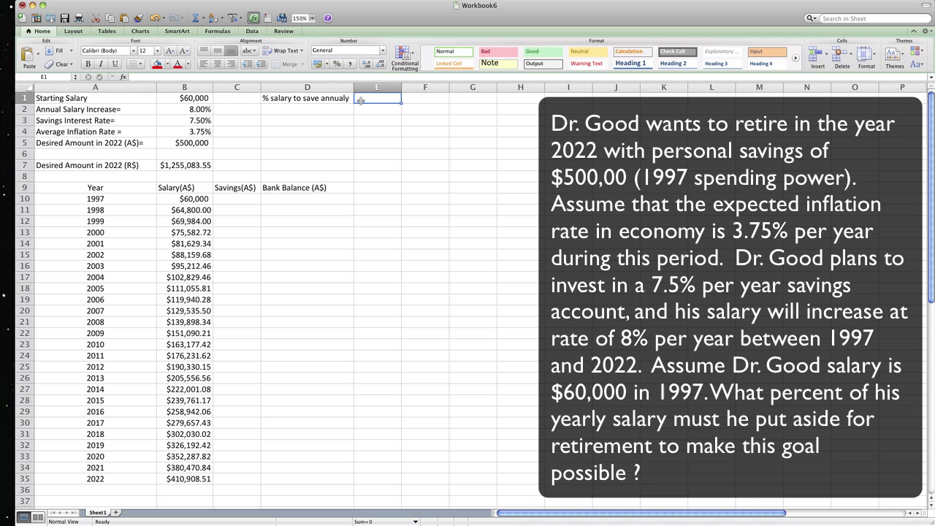
{"action": "type", "text": "12."}
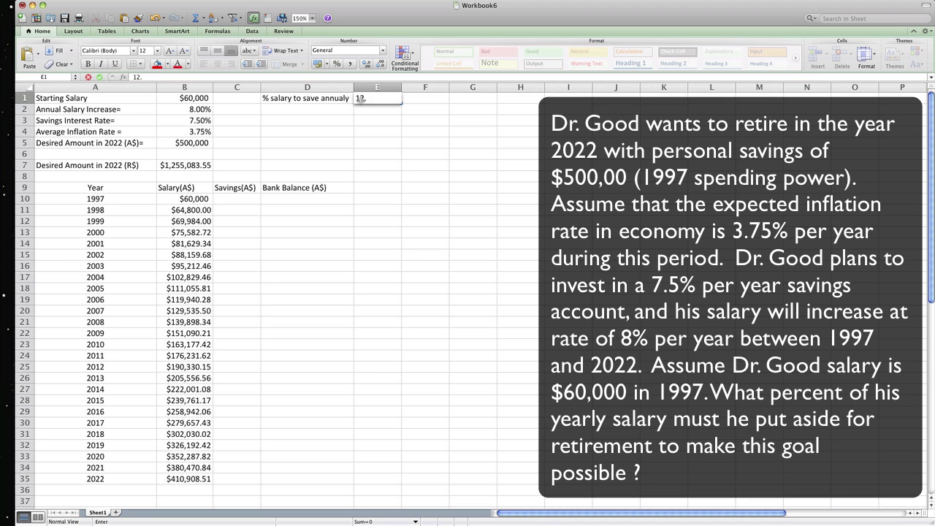
{"action": "type", "text": "4"}
{"action": "type", "text": "4%"}
{"action": "key", "text": "Return"}
{"action": "key", "text": "Return"}
{"action": "key", "text": "Down"}
{"action": "key", "text": "Left"}
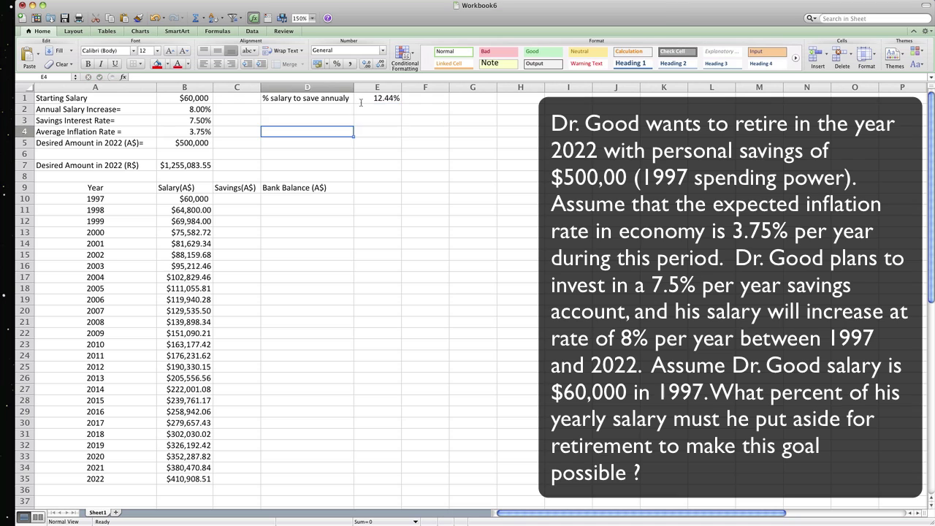
{"action": "key", "text": "Down"}
{"action": "key", "text": "Down"}
{"action": "key", "text": "Down"}
{"action": "key", "text": "Down"}
{"action": "key", "text": "Down"}
{"action": "key", "text": "Left"}
{"action": "key", "text": "Down"}
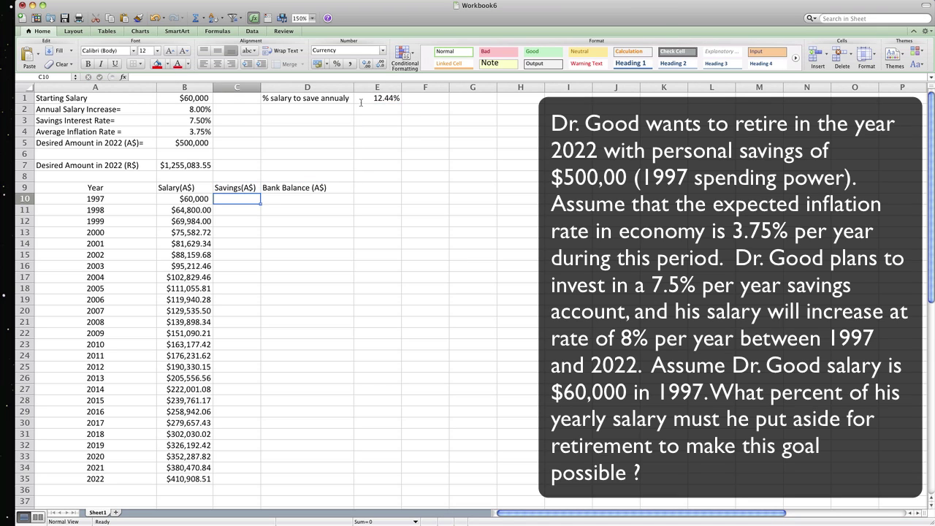
Enter =B10*$E$1 in C10 and fill it down to C35 for 1997–2022.
{"action": "type", "text": "=B10*"}
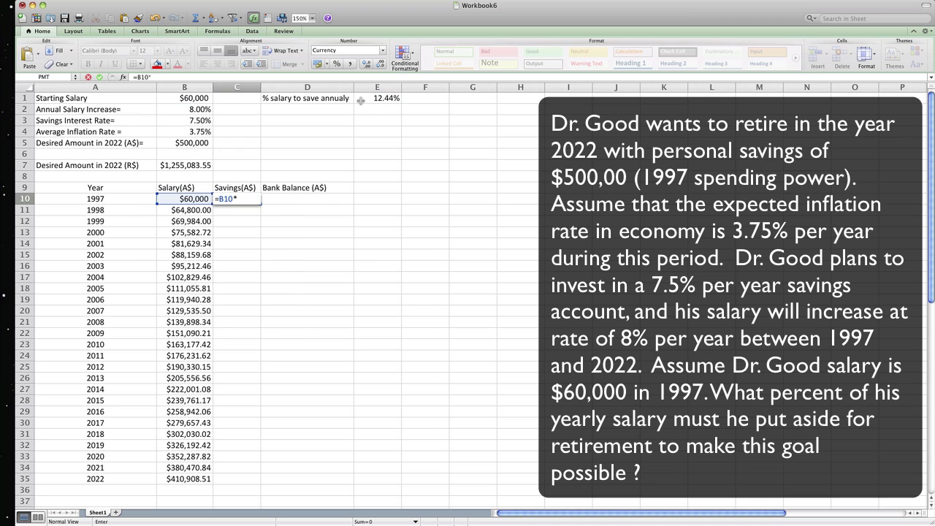
{"action": "type", "text": "$E"}
{"action": "type", "text": "$1"}
{"action": "key", "text": "Return"}
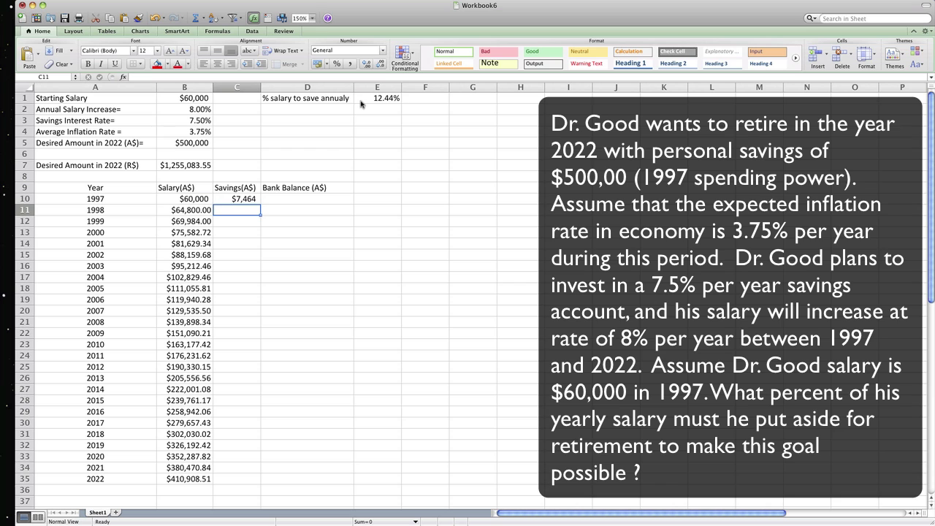
{"action": "left_click", "coordinate": [249, 195]}
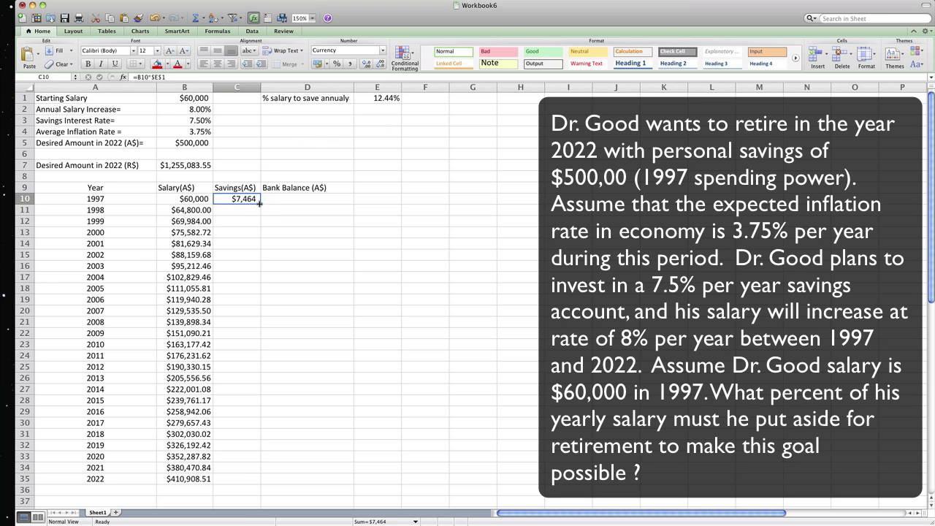
{"action": "left_click_drag", "start_coordinate": [260, 204], "coordinate": [227, 411]}
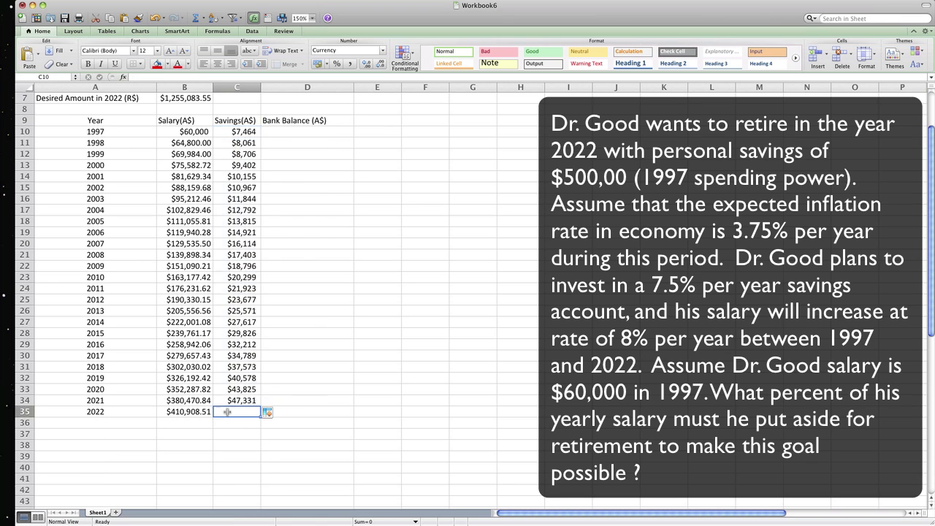
{"action": "key", "text": "ctrl+z"}
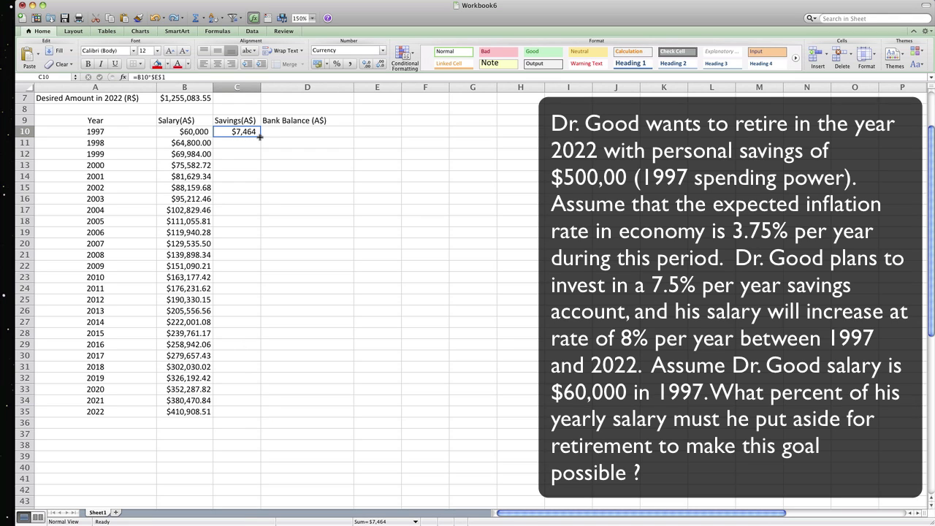
{"action": "left_click_drag", "start_coordinate": [259, 136], "coordinate": [248, 413]}
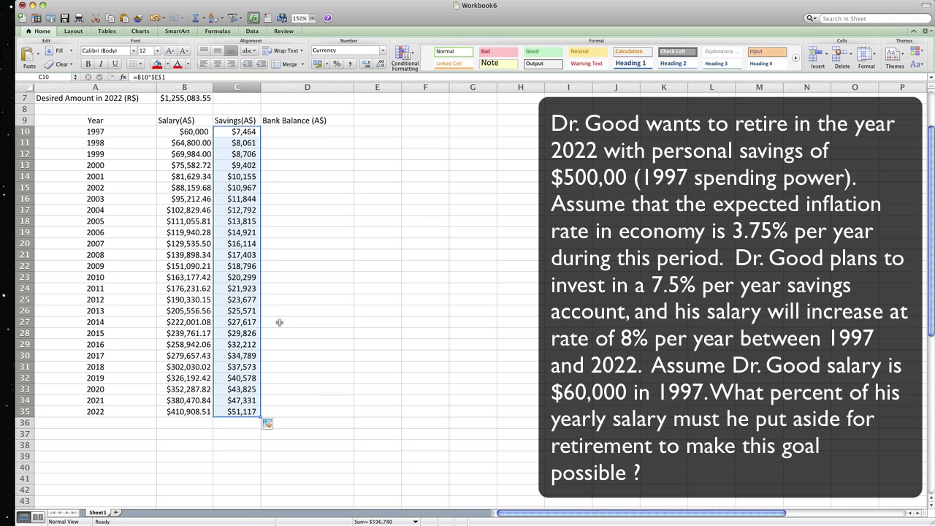
{"action": "left_click", "coordinate": [291, 132]}
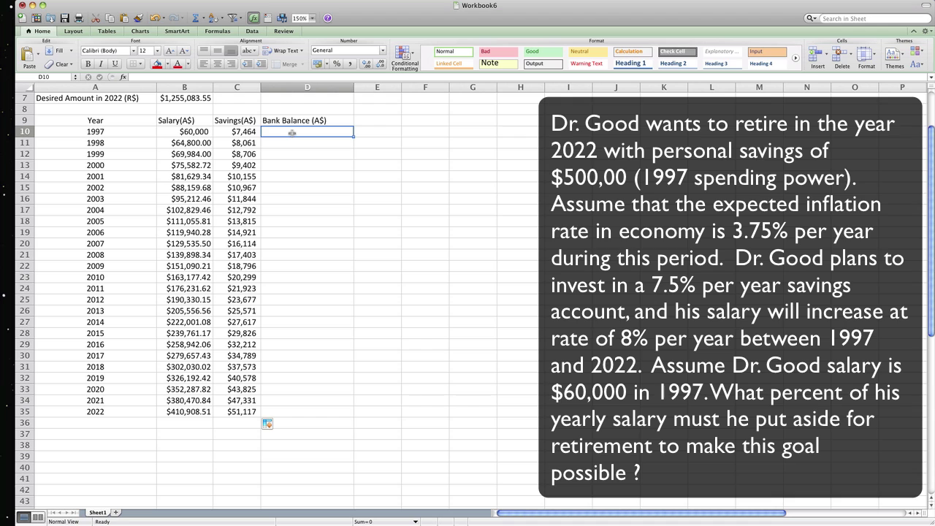
Enter =C10 in D10 and =C11+D10*(1+$B$3) in D11, filling it to D35.
{"action": "type", "text": "=C10"}
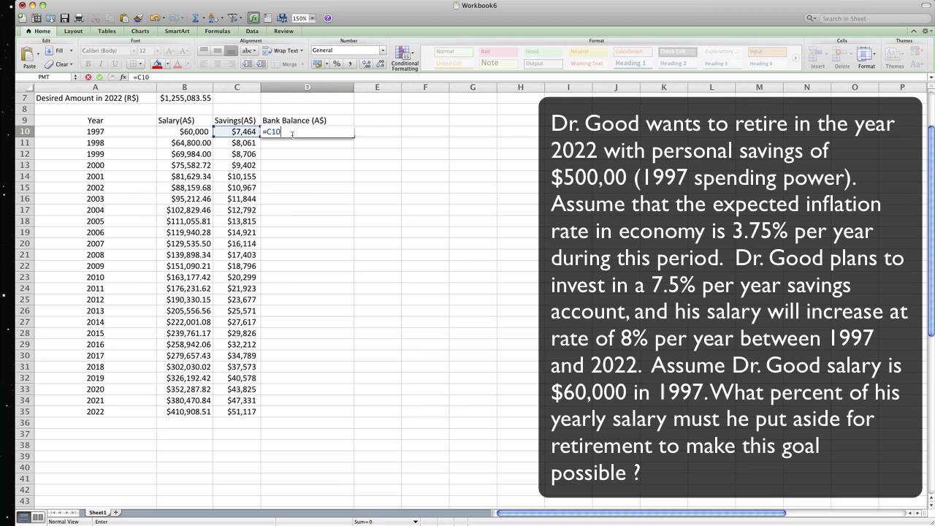
{"action": "key", "text": "Return"}
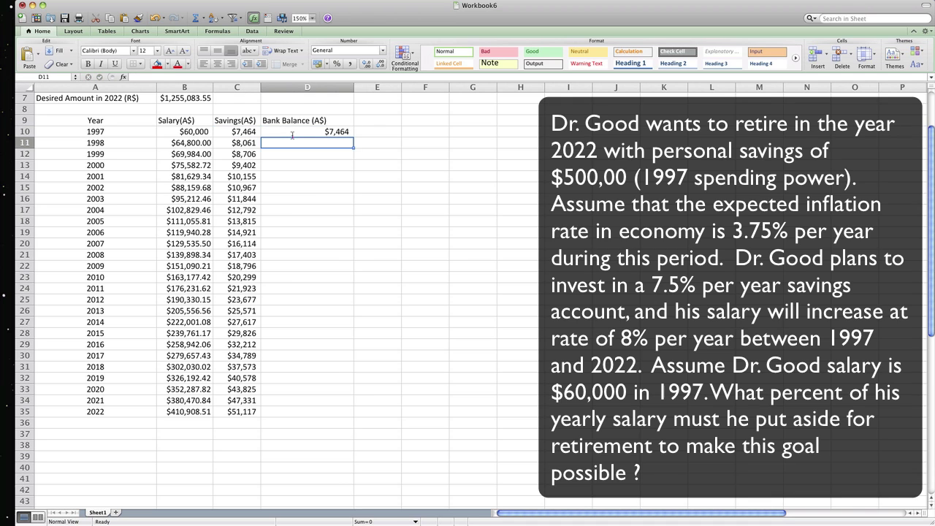
{"action": "type", "text": "=C11"}
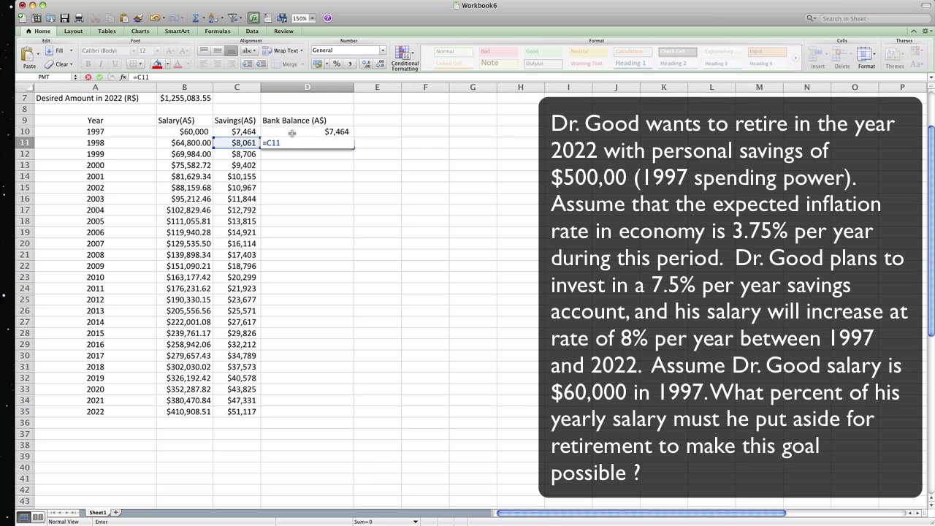
{"action": "type", "text": "+D10"}
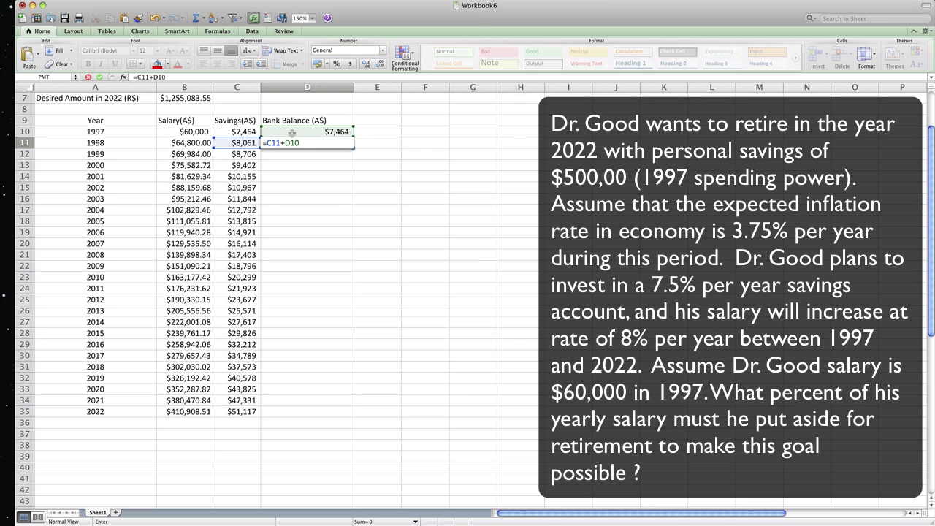
{"action": "type", "text": "*("}
{"action": "type", "text": "1+$"}
{"action": "type", "text": "B$"}
{"action": "type", "text": "3)"}
{"action": "key", "text": "Return"}
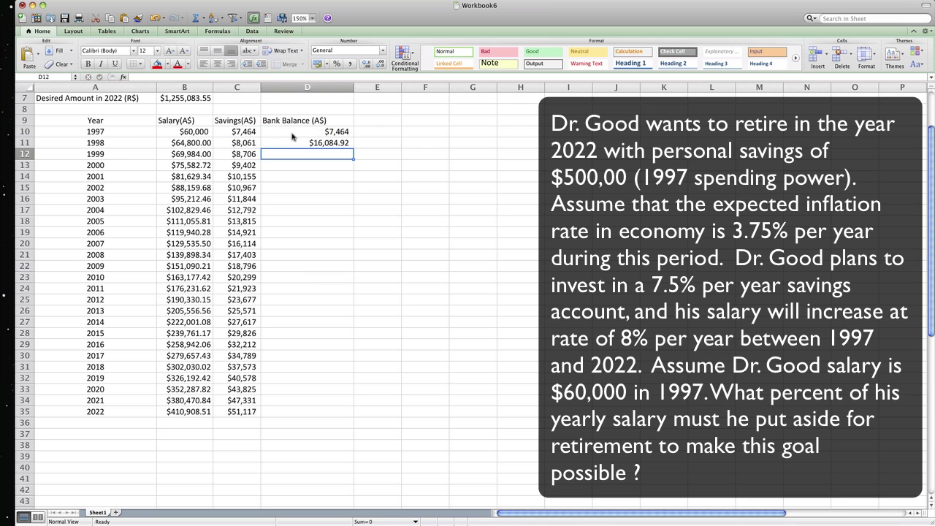
{"action": "key", "text": "Up"}
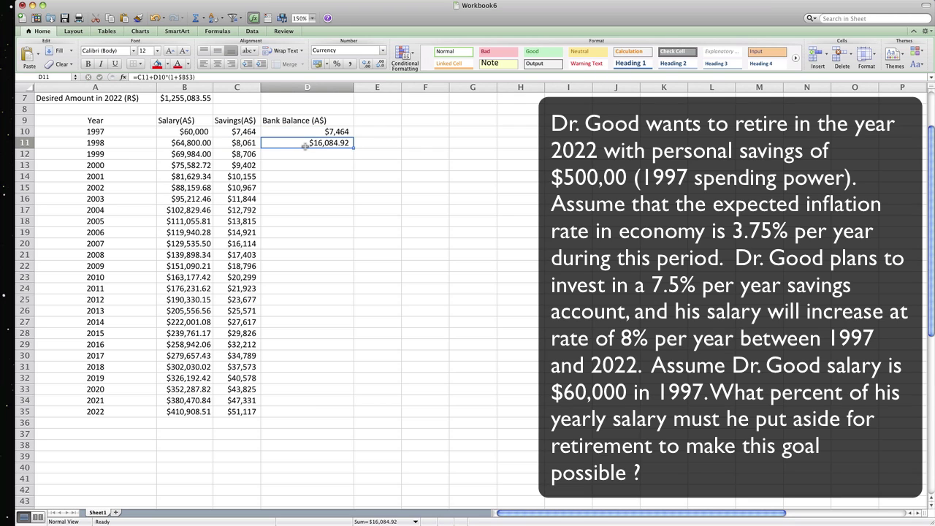
{"action": "left_click_drag", "start_coordinate": [349, 151], "coordinate": [363, 415]}
{"action": "left_click", "coordinate": [82, 432]}
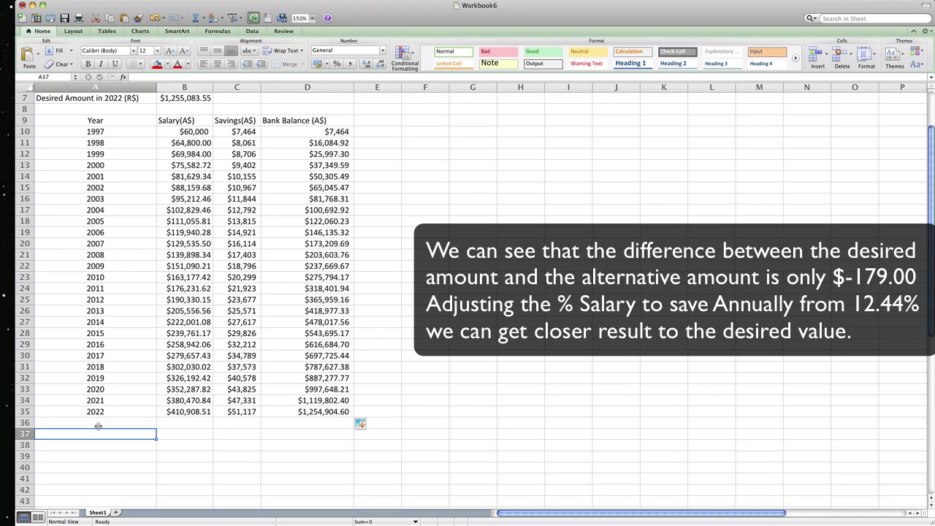
Label A37 'Difference Between Desired and Actual' and compute =D35-B7 in C37, giving ($178.96).
{"action": "type", "text": "Difference"}
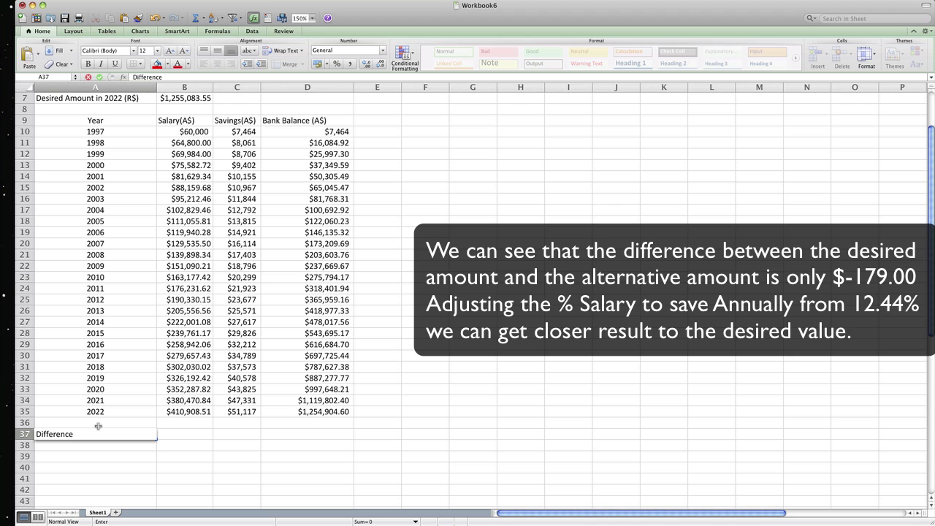
{"action": "type", "text": " Between Desire"}
{"action": "type", "text": "d and Actual"}
{"action": "key", "text": "Tab"}
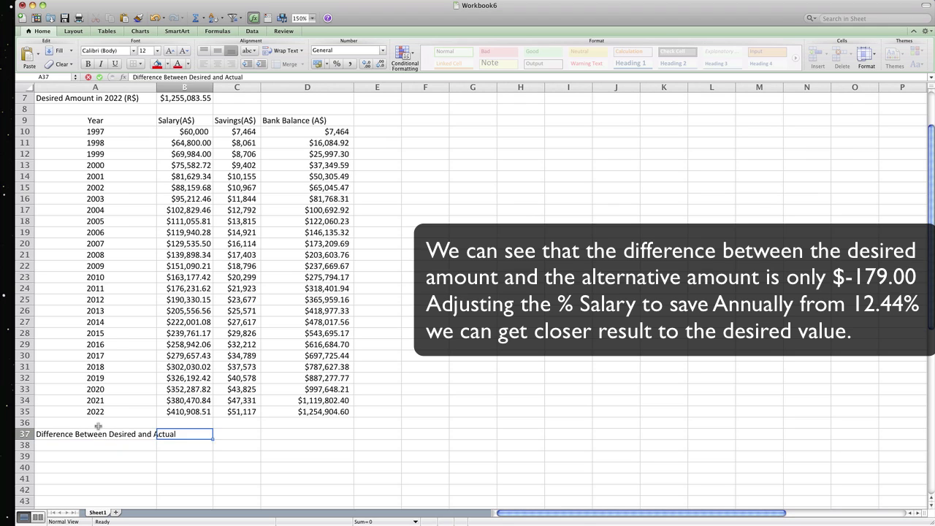
{"action": "key", "text": "Tab"}
{"action": "type", "text": "="}
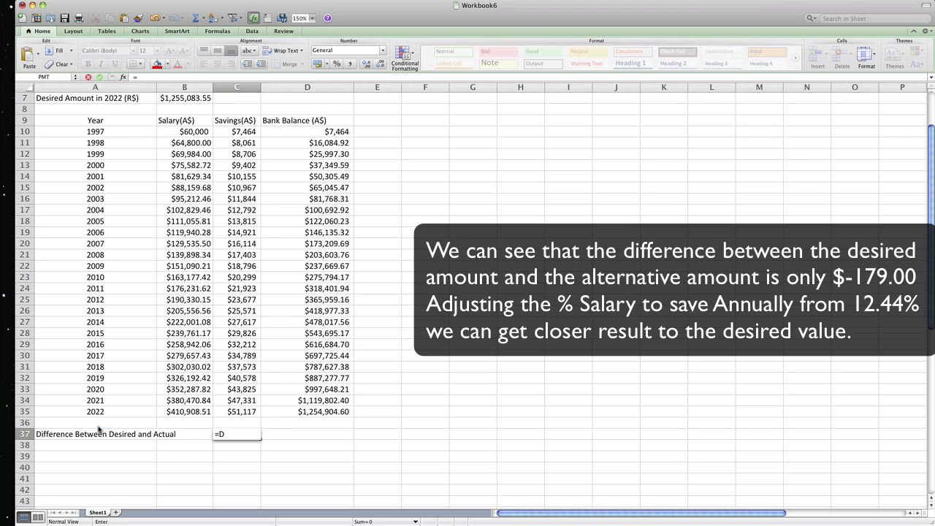
{"action": "type", "text": "DATE"}
{"action": "type", "text": "35"}
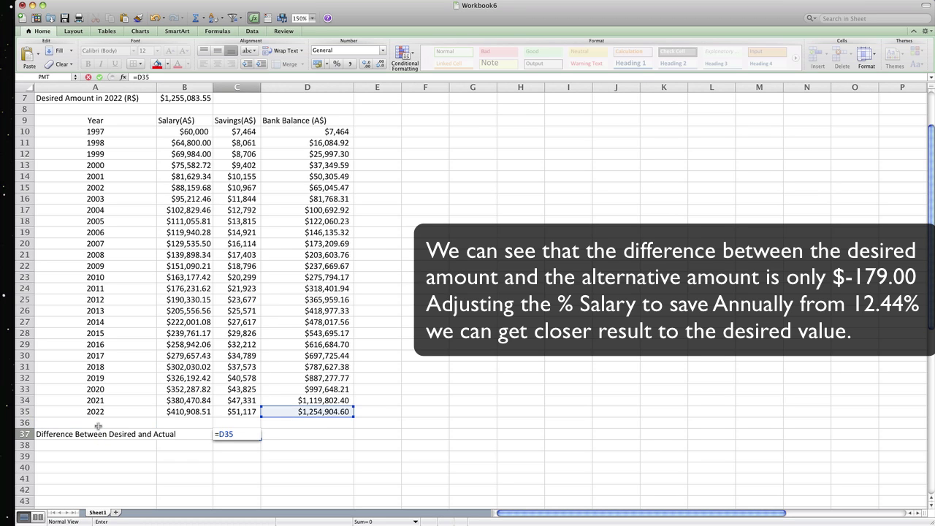
{"action": "type", "text": "-B"}
{"action": "type", "text": "7"}
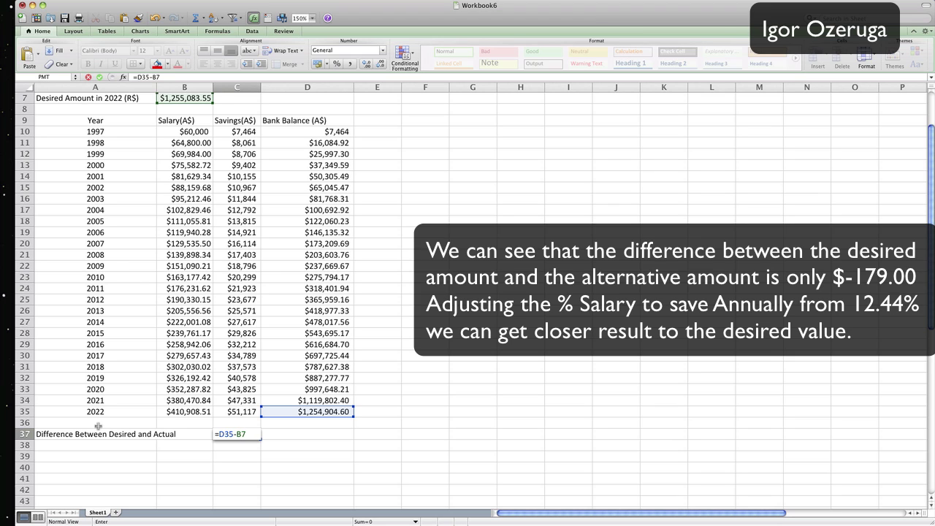
{"action": "key", "text": "Return"}
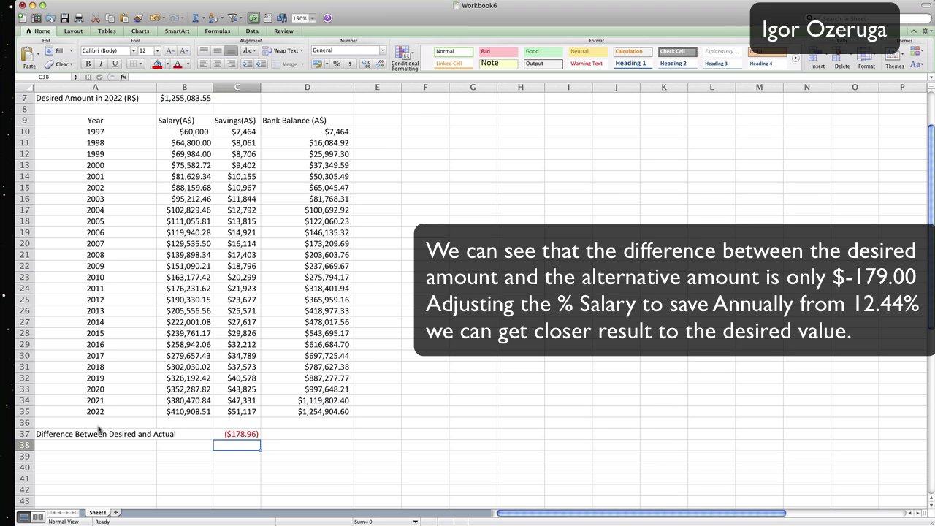